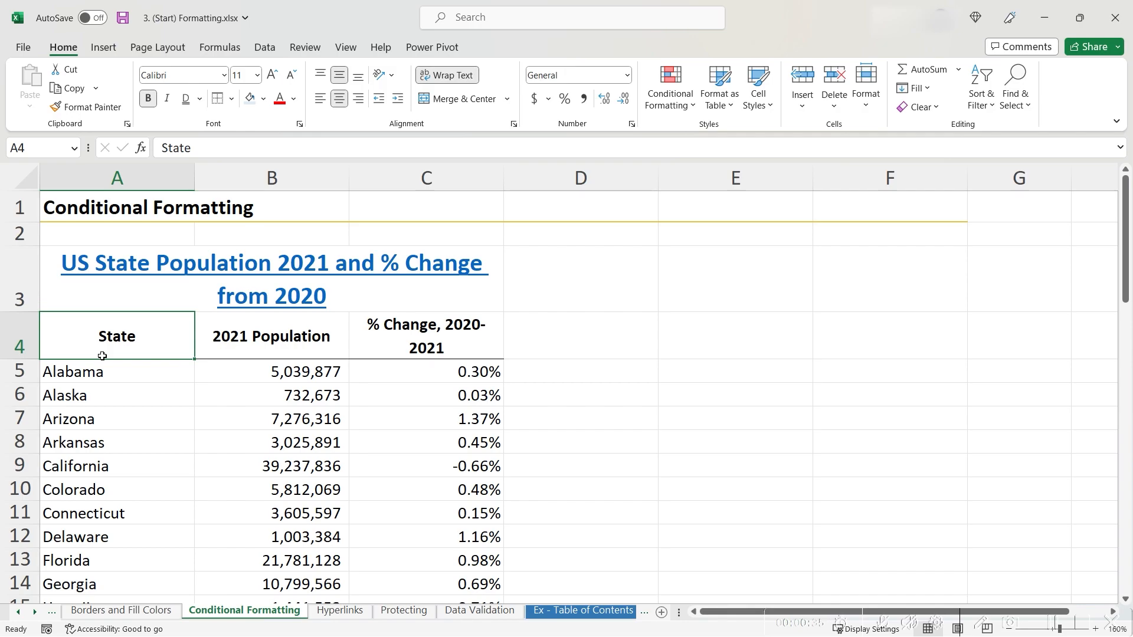
Step: Select the 2021 populations for all 50 states, B5 through B54
click(276, 371)
key(ctrl+shift+Down)
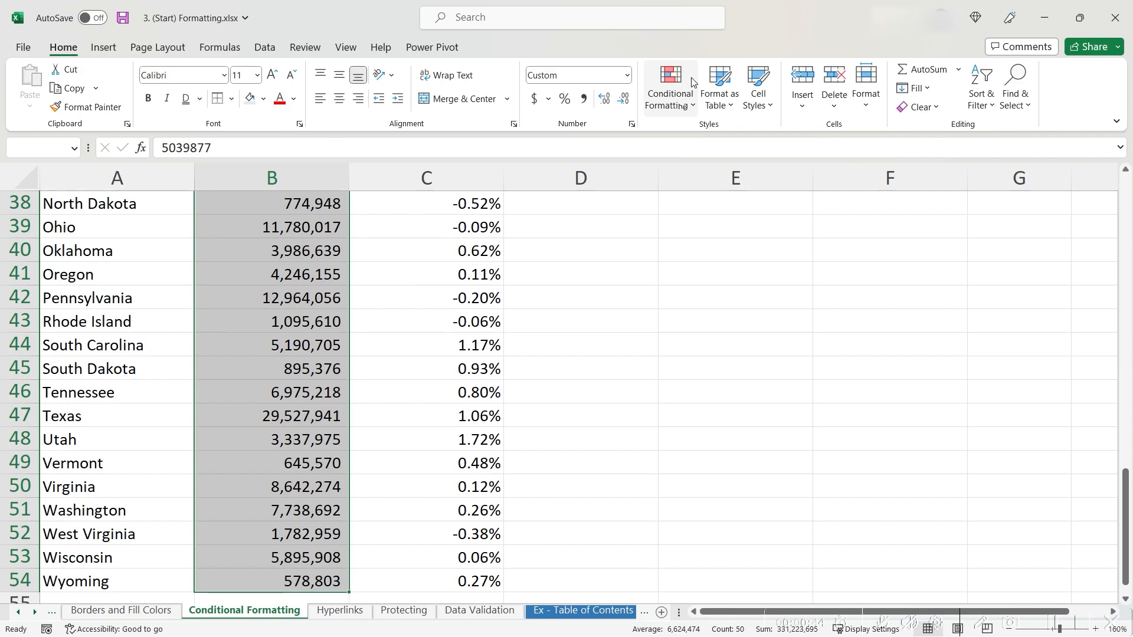
Step: Add a Greater Than rule: populations above 10000000 get green fill with dark green text
click(683, 107)
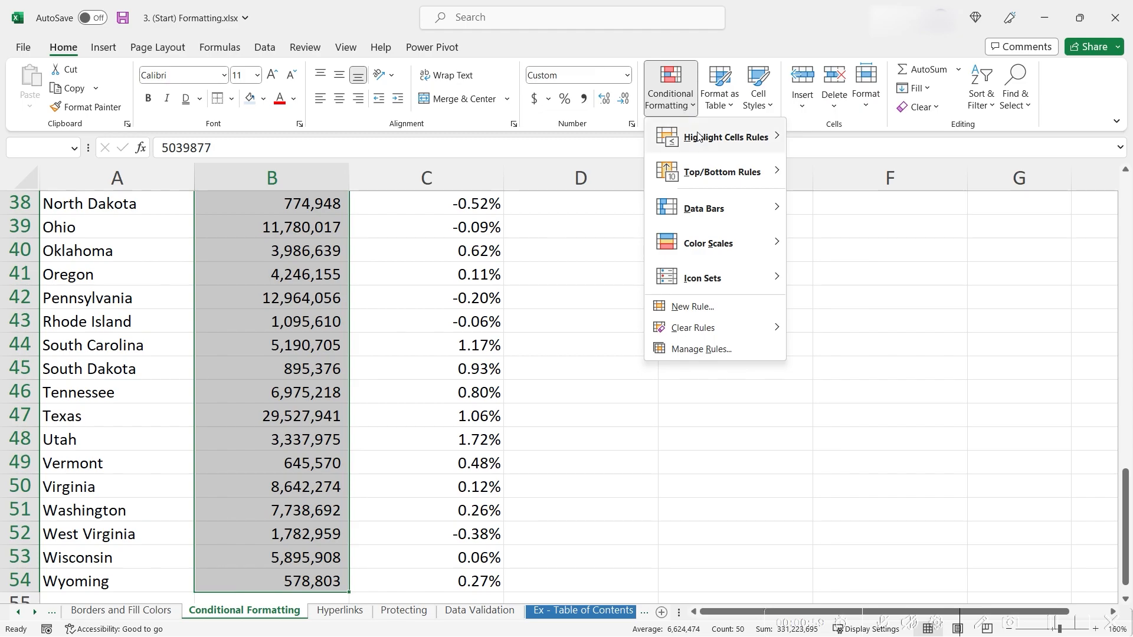
mouse_move(698, 136)
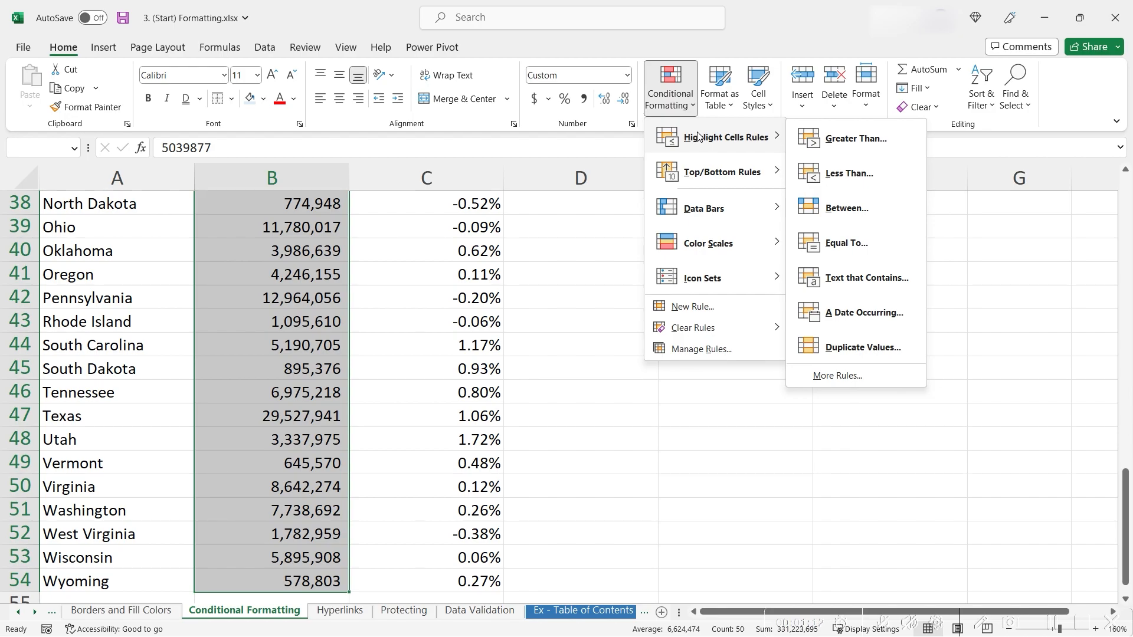
click(819, 138)
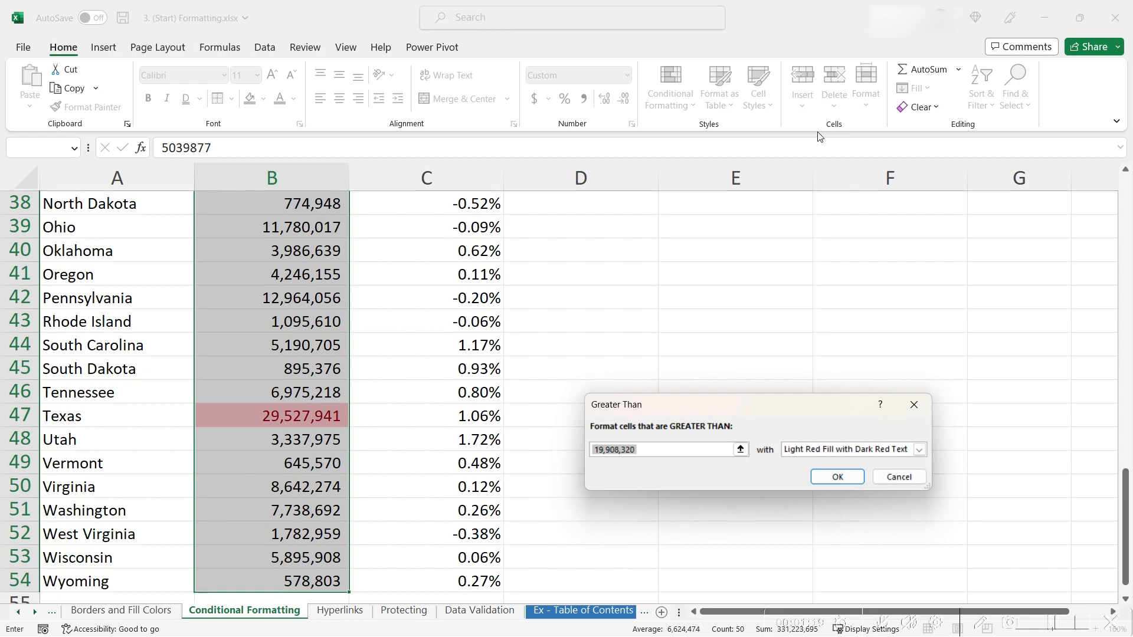
click(615, 314)
click(732, 319)
click(619, 372)
click(640, 432)
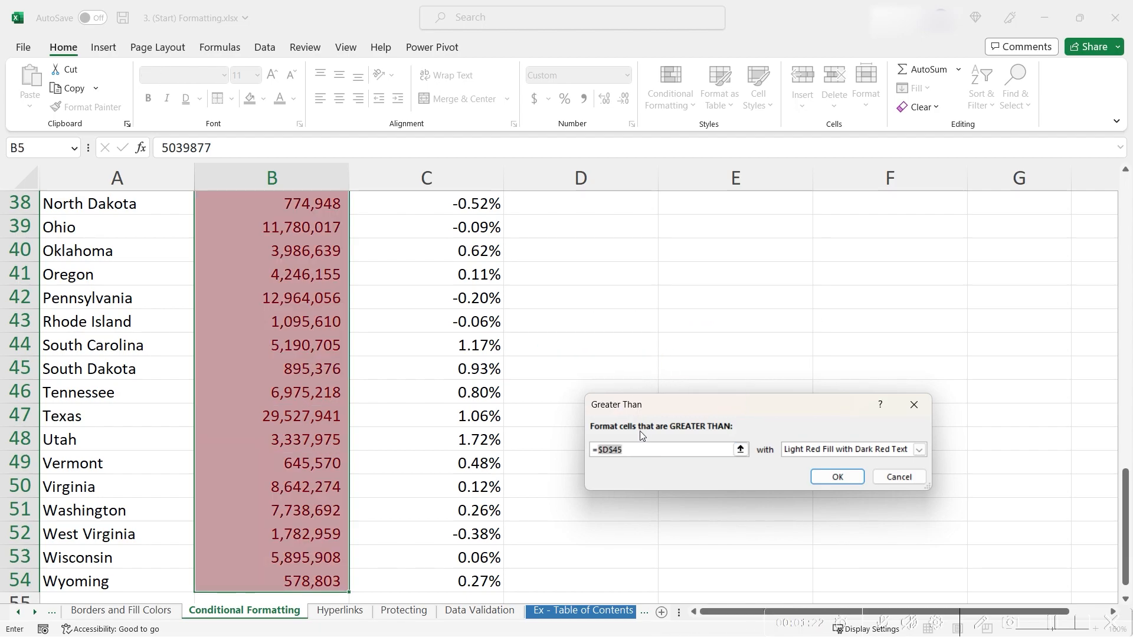
key(BackSpace)
key(BackSpace)
key(BackSpace)
key(BackSpace)
key(BackSpace)
key(BackSpace)
text(10000000)
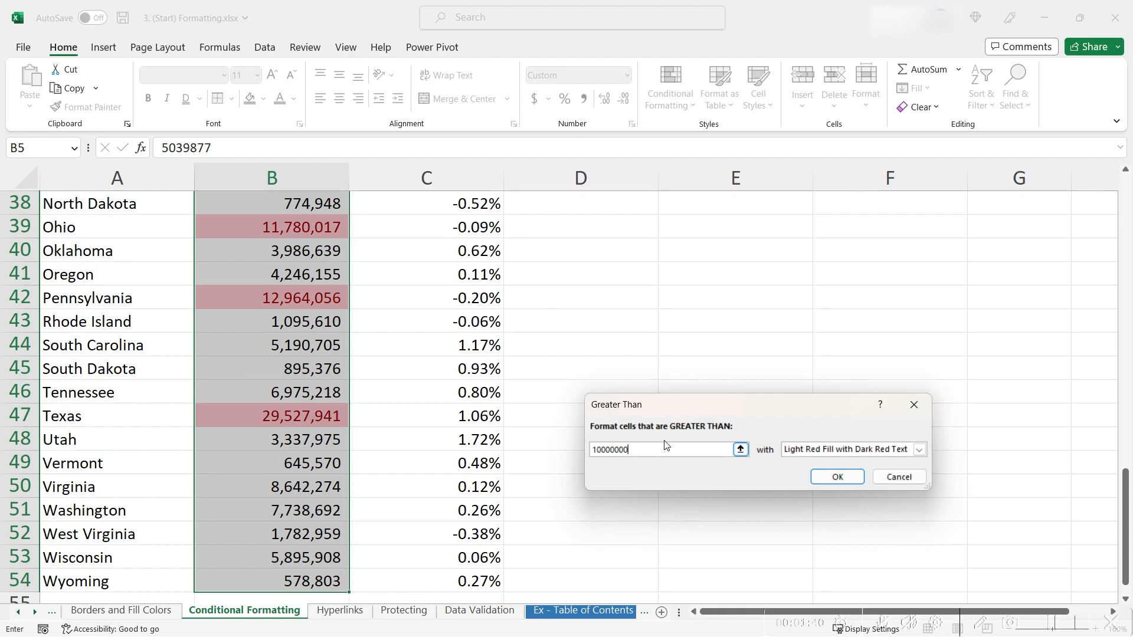
click(815, 451)
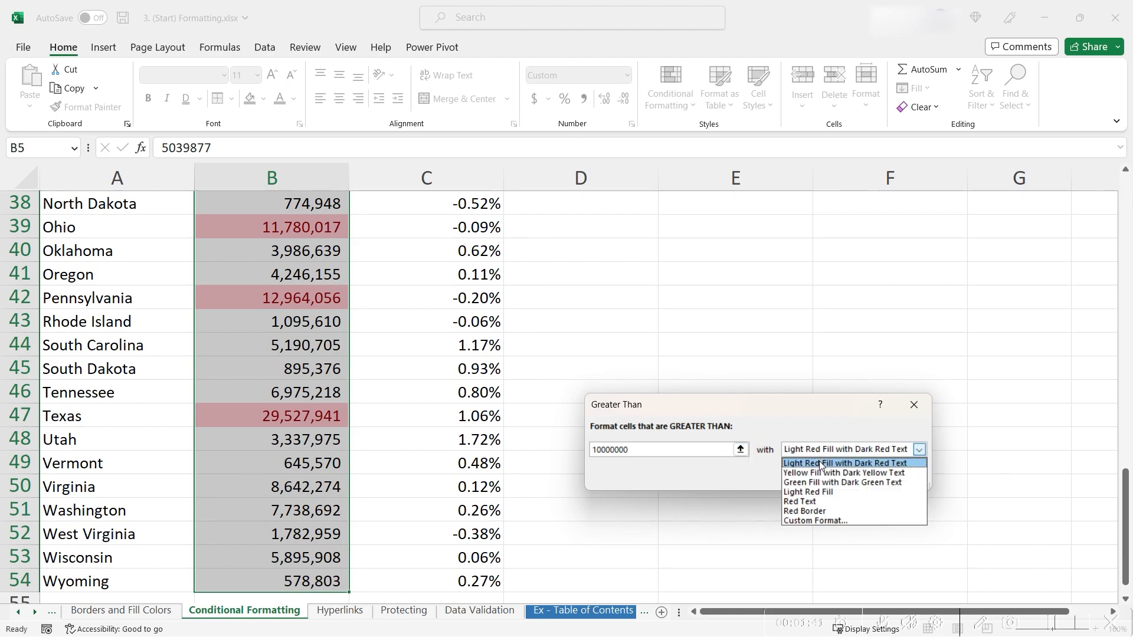
click(834, 481)
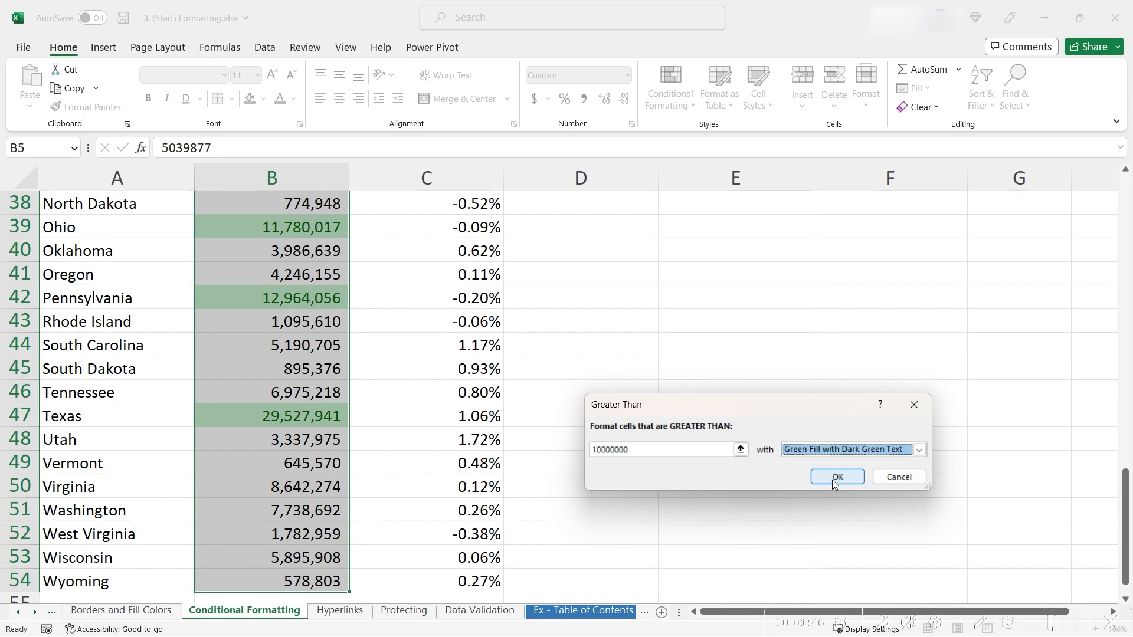
click(832, 480)
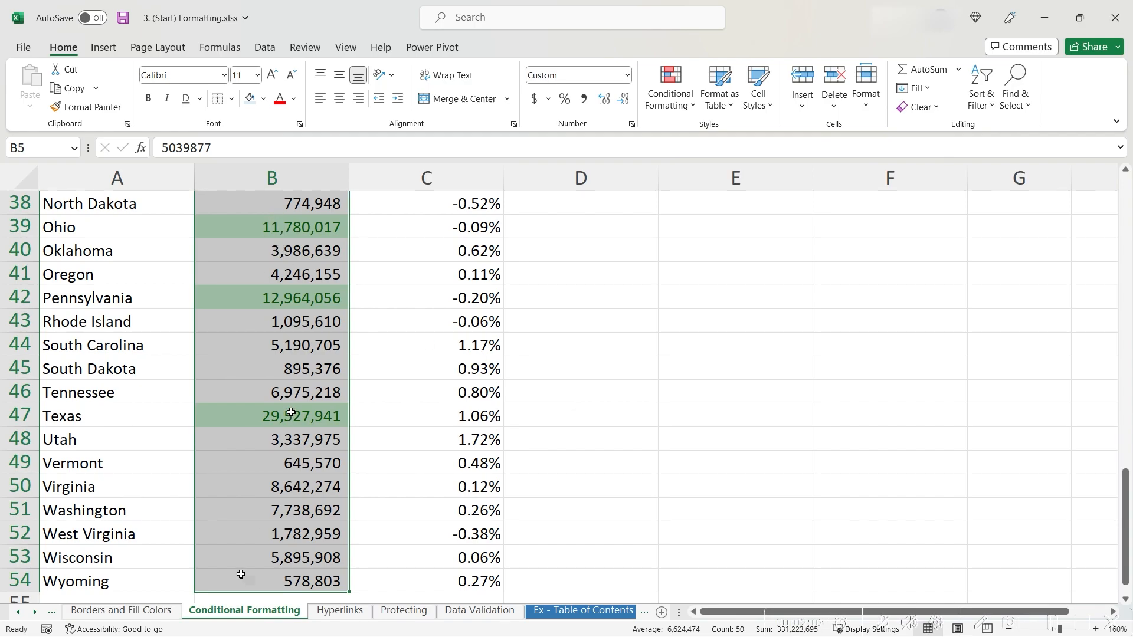
Step: Add a Less Than rule: populations below 1000000 get light red fill with dark red text
click(682, 105)
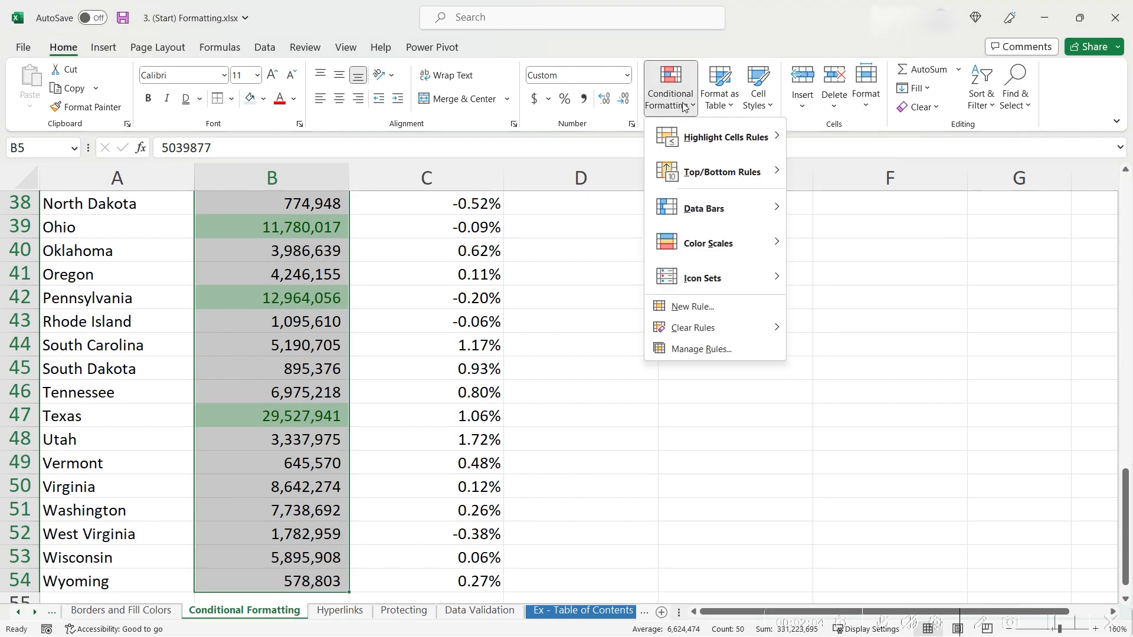
mouse_move(751, 150)
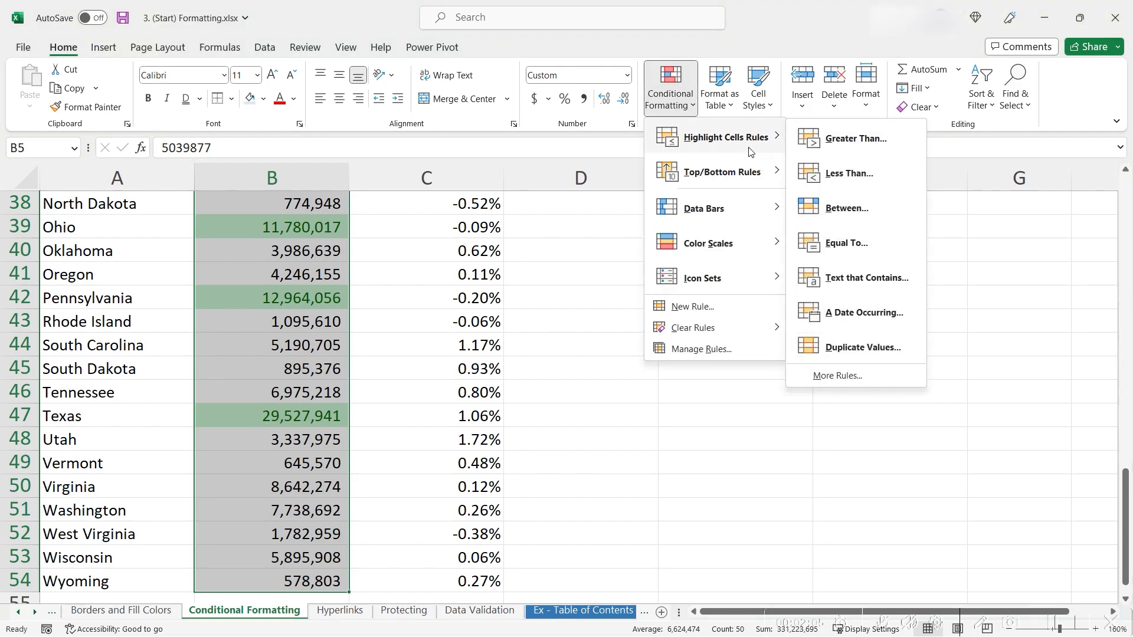
click(819, 174)
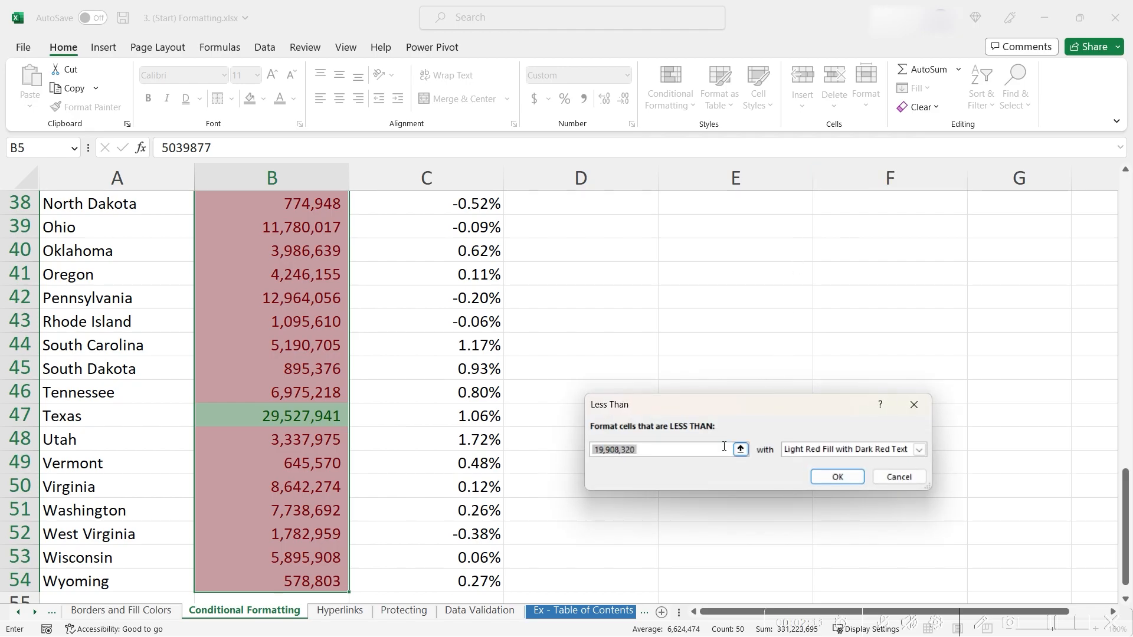
text(1000)
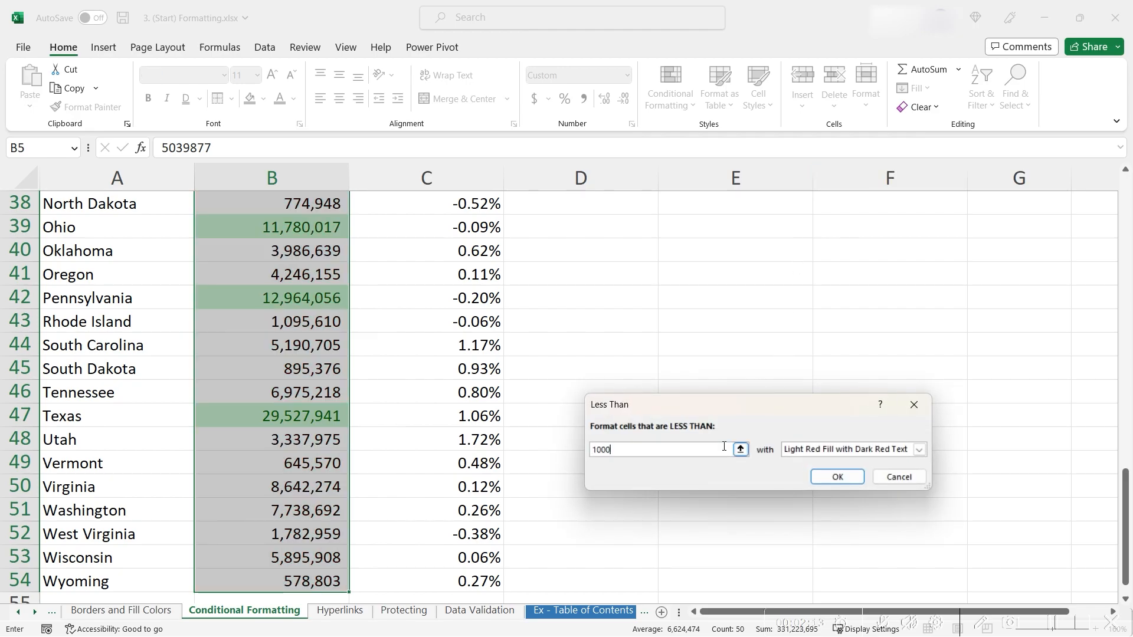
text(000)
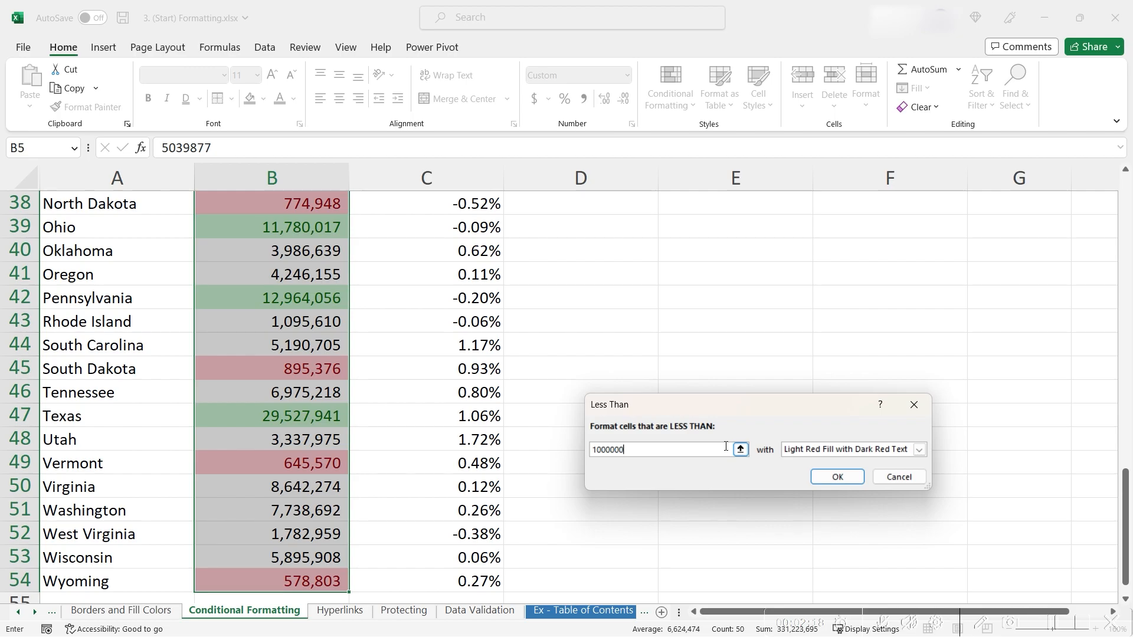
click(835, 476)
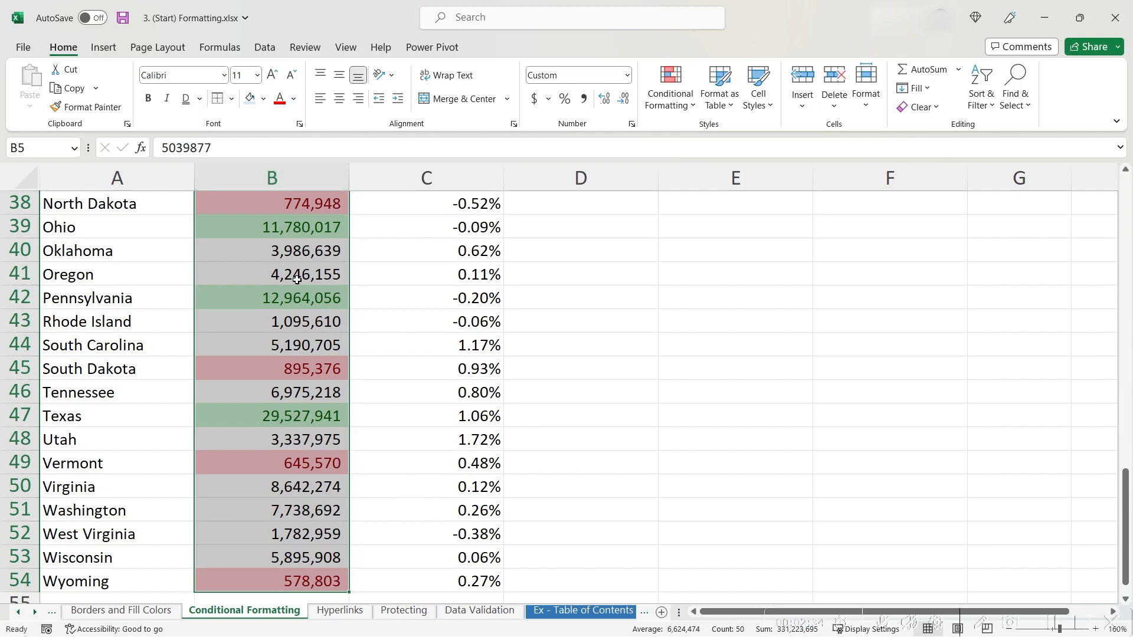
Step: Edit the Less Than rule's threshold to 1250000 in Manage Rules and apply it
click(670, 94)
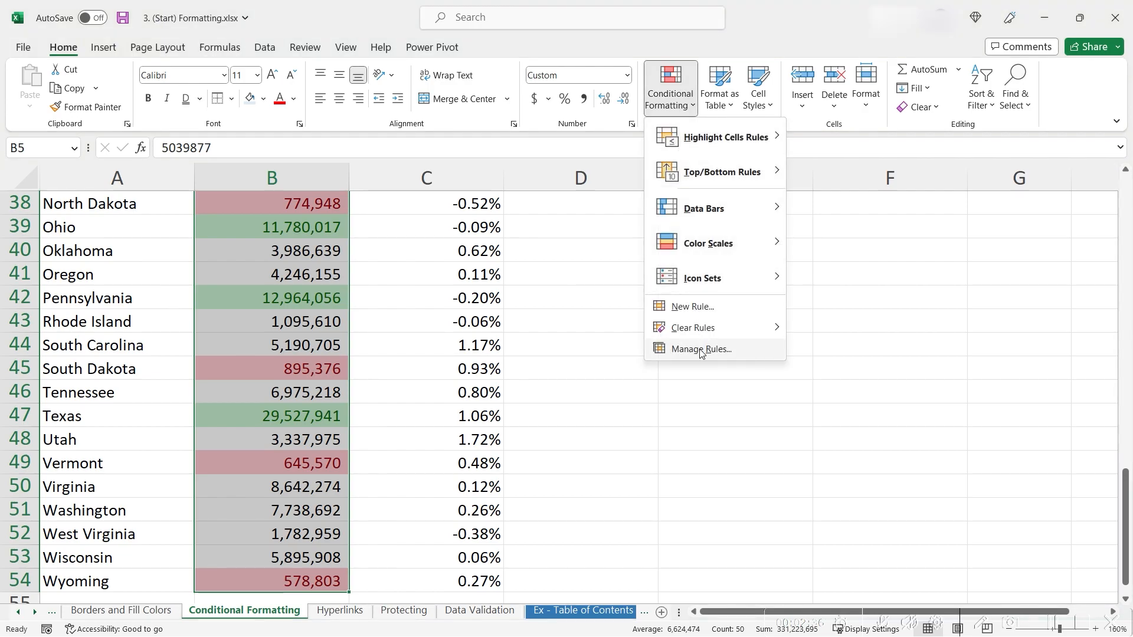
click(700, 349)
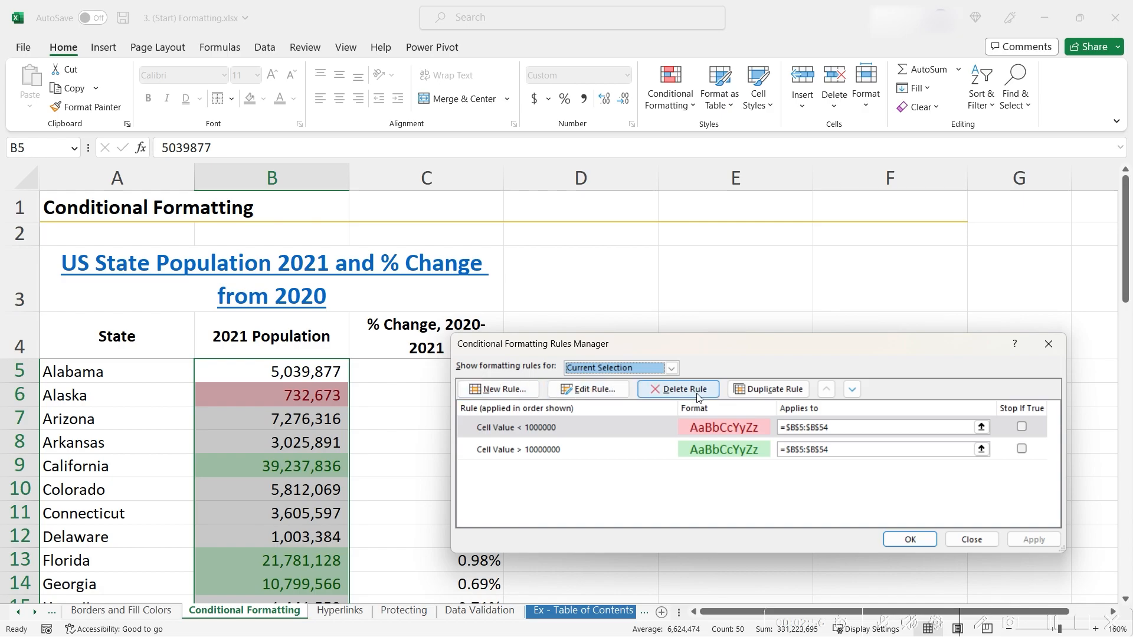
double_click(613, 427)
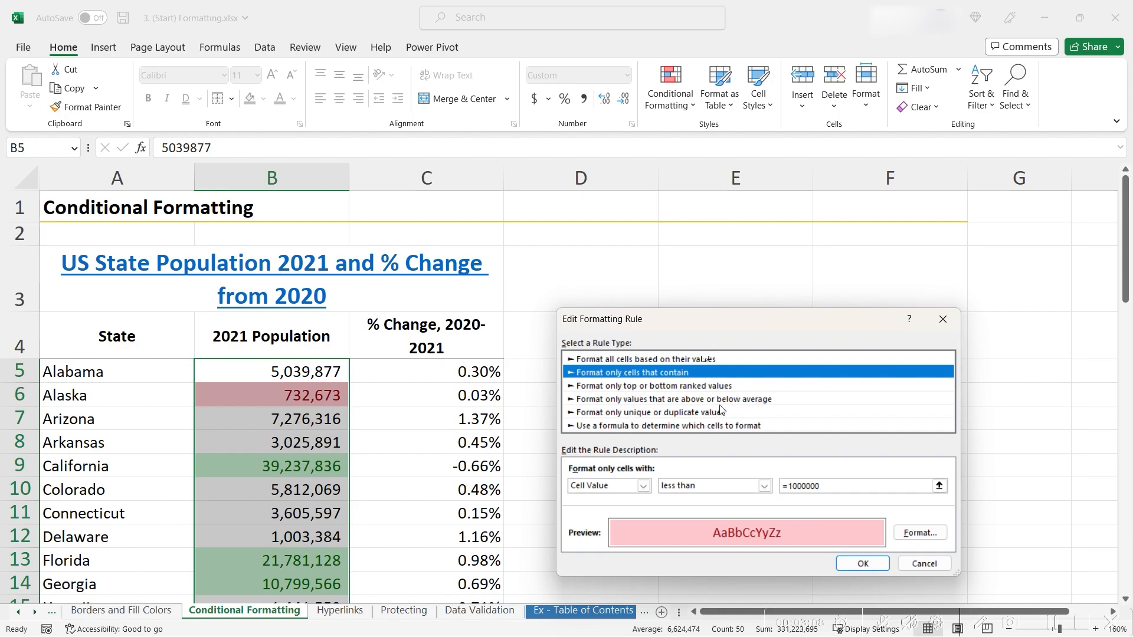
click(707, 485)
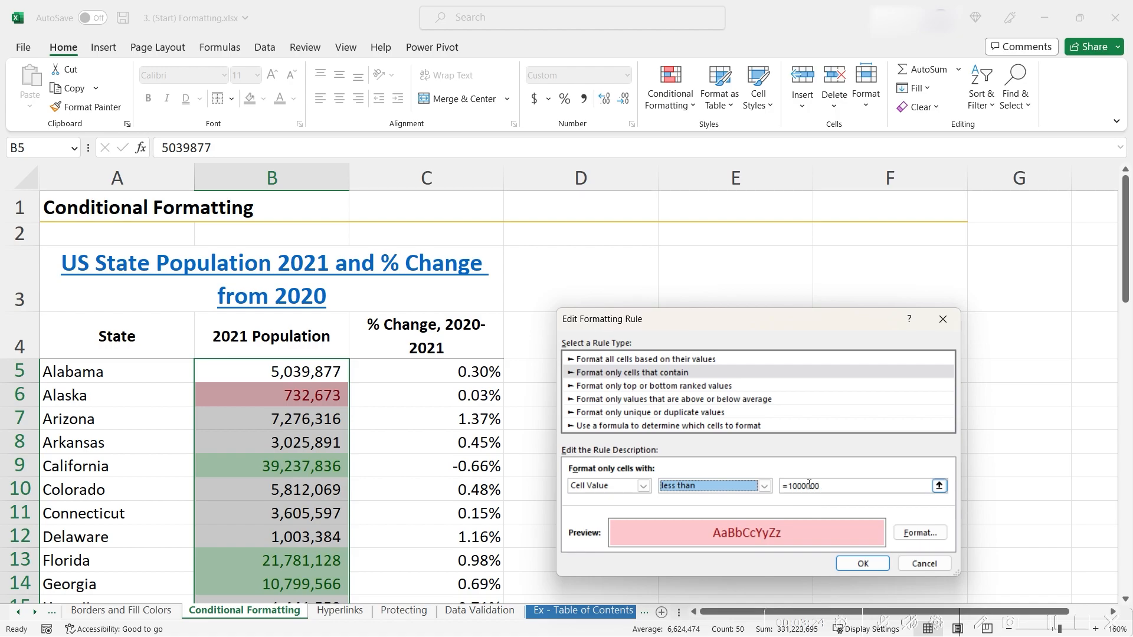
click(908, 534)
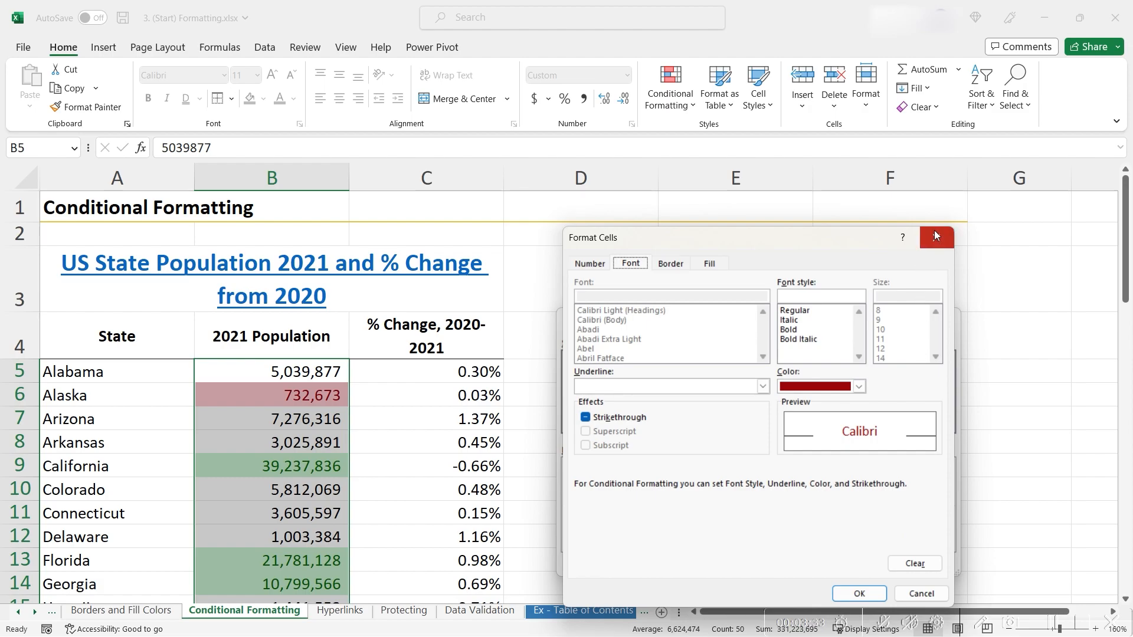
click(917, 594)
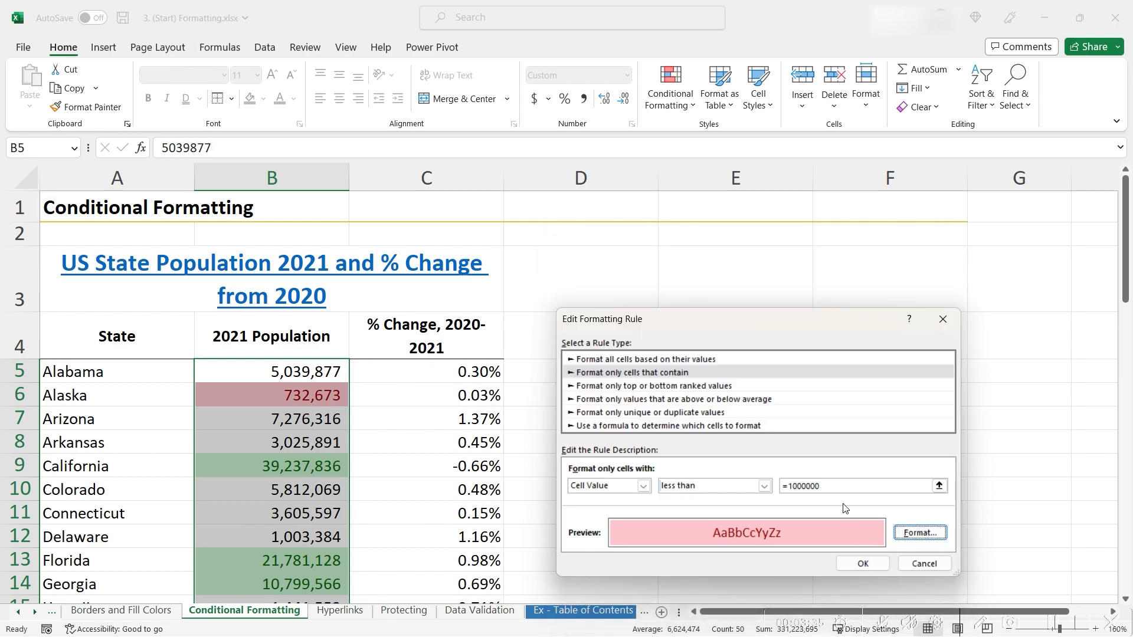
text(25)
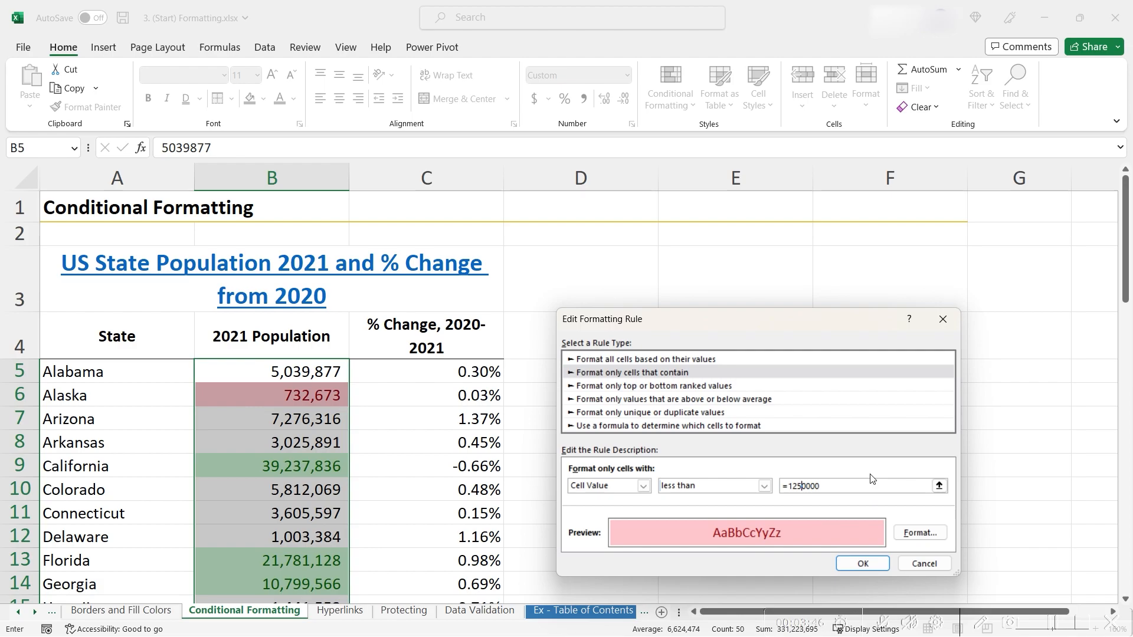
click(859, 564)
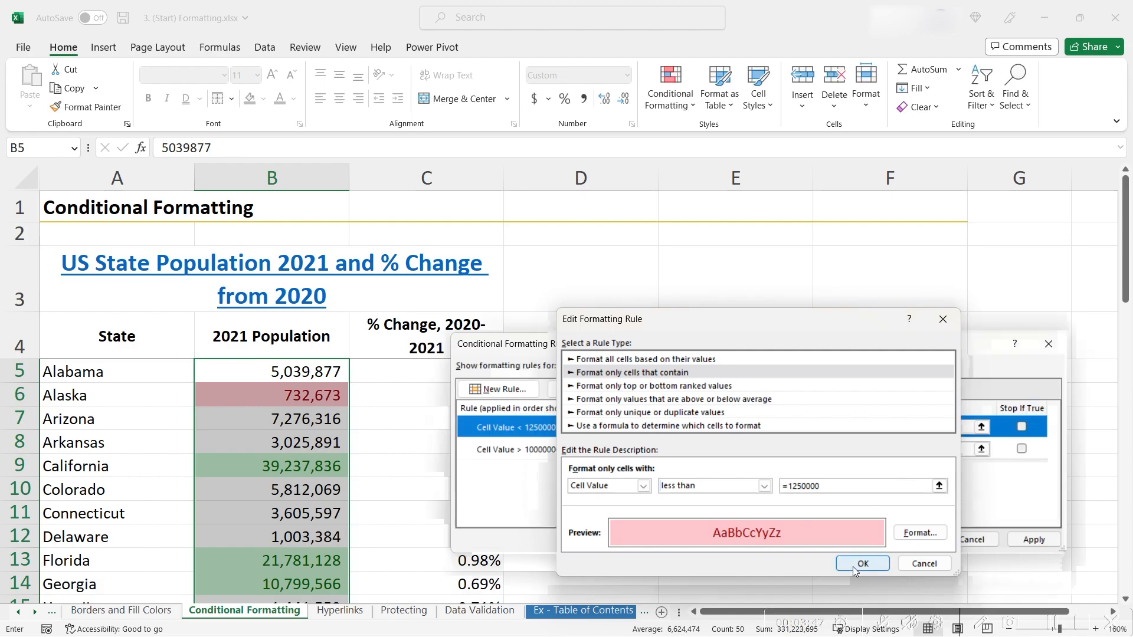
click(1034, 539)
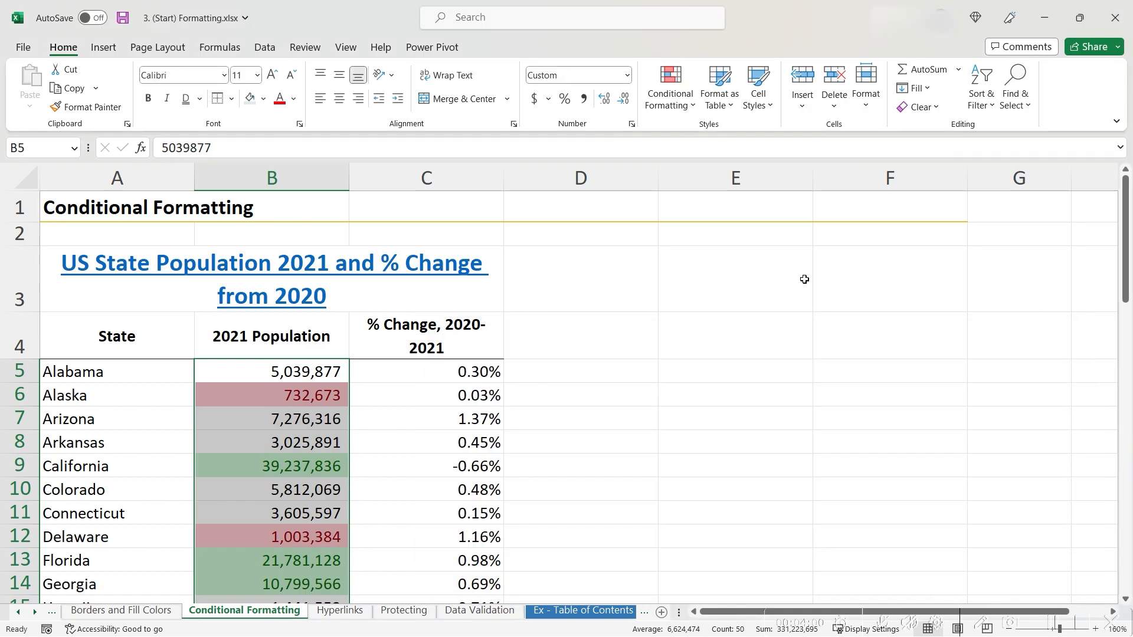
Step: Select the % change values C5:C54 and shade the Top 10 Items green with dark green text
click(445, 374)
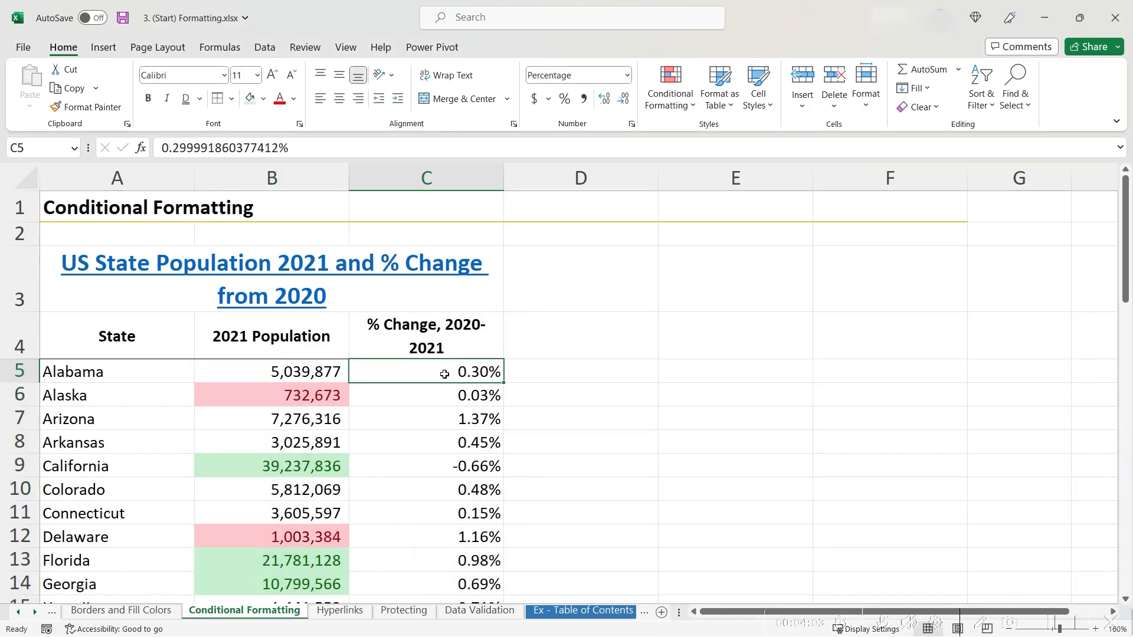
key(ctrl+shift+Down)
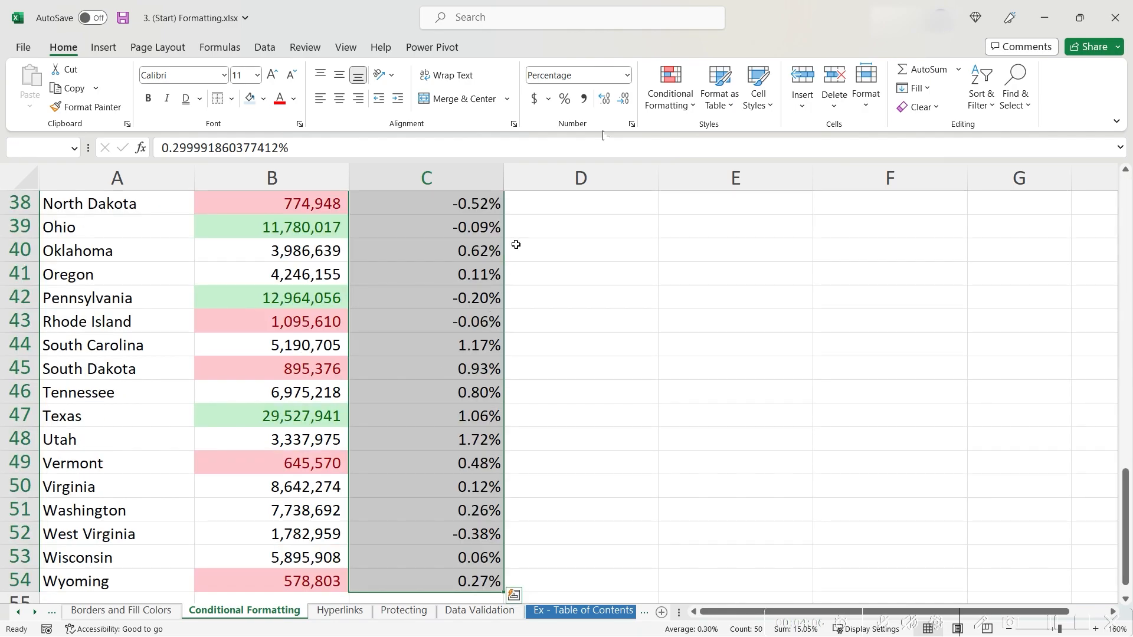
click(682, 102)
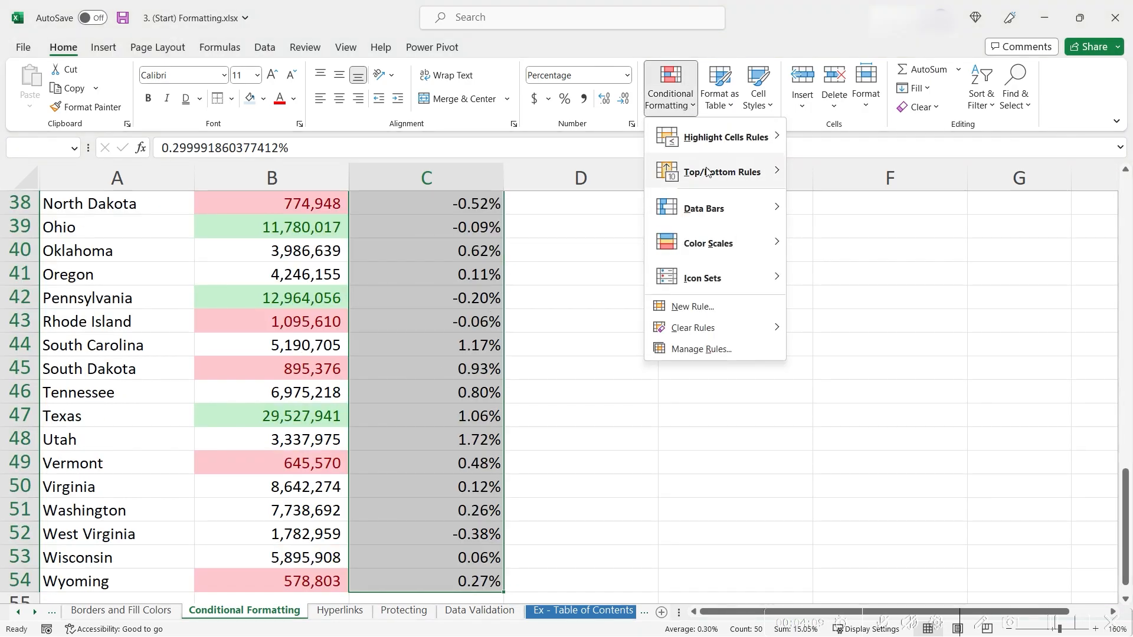
mouse_move(706, 170)
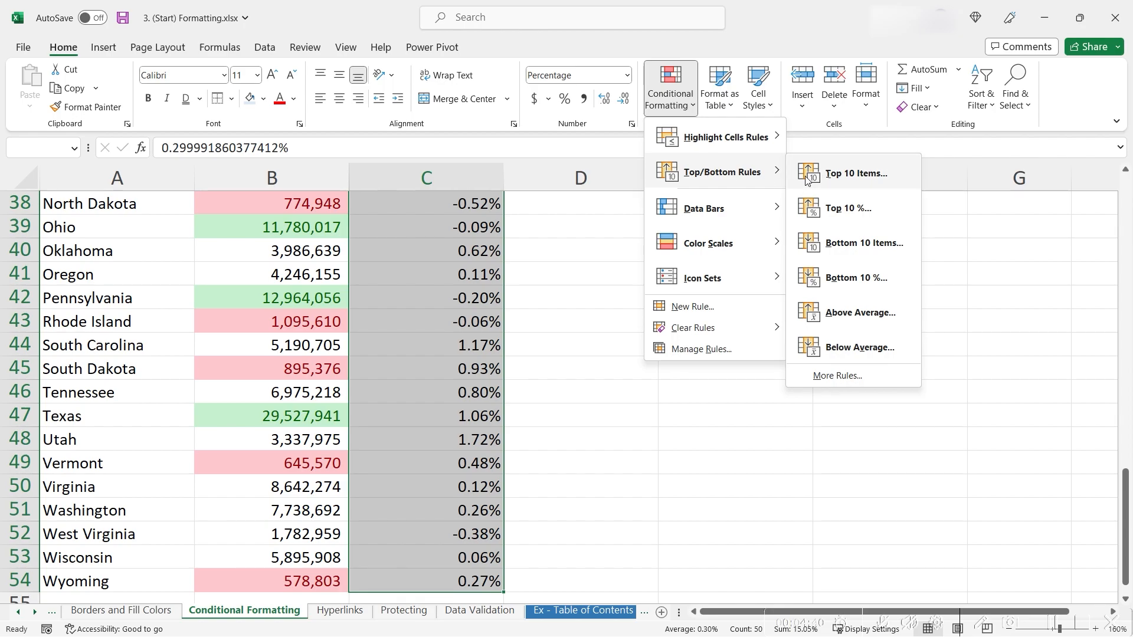
click(834, 183)
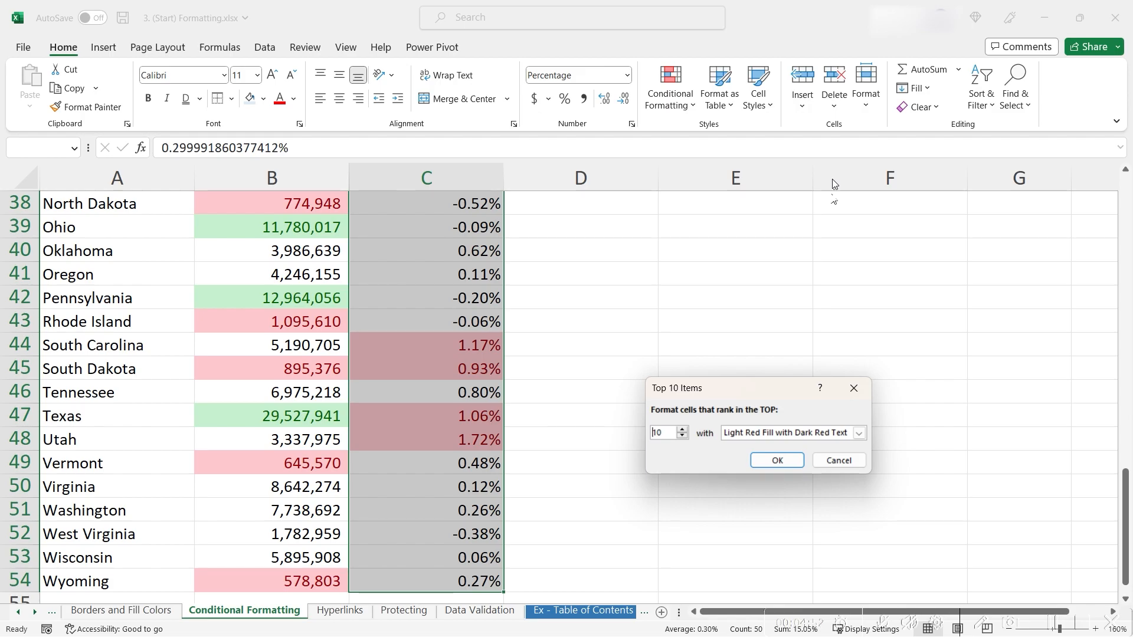
click(834, 435)
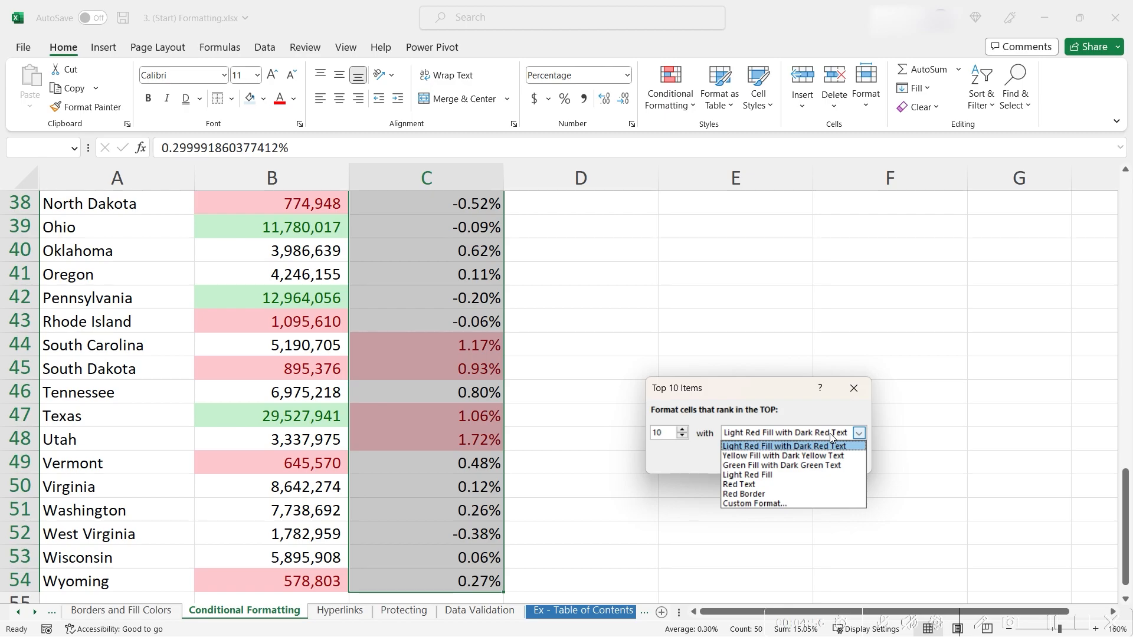
click(836, 467)
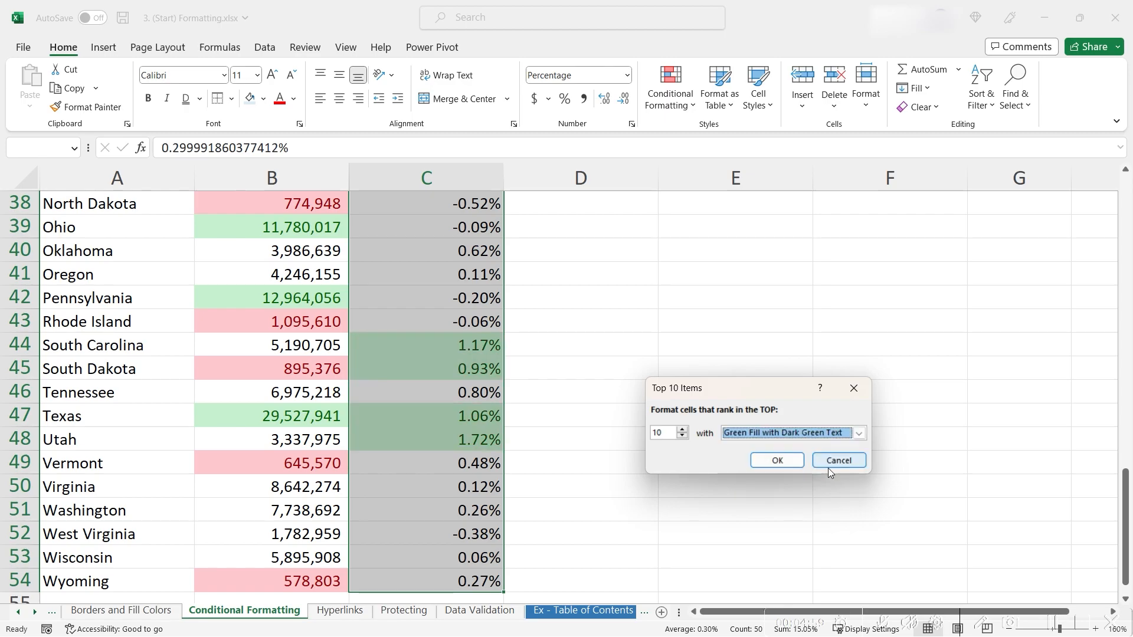
click(787, 460)
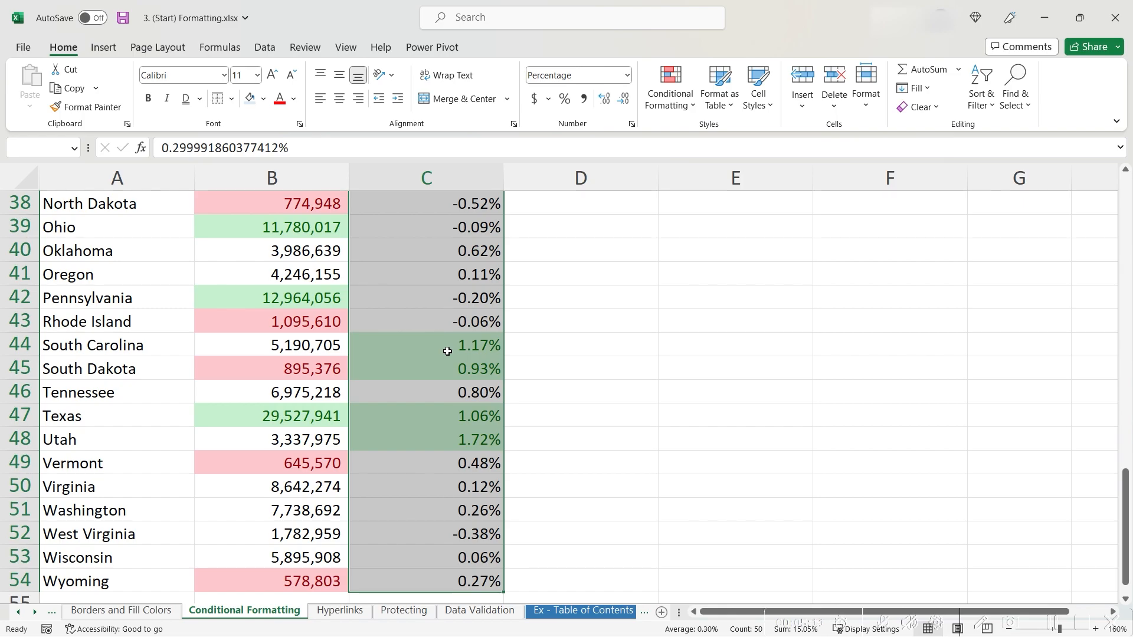
scroll(313, 325, up, 8)
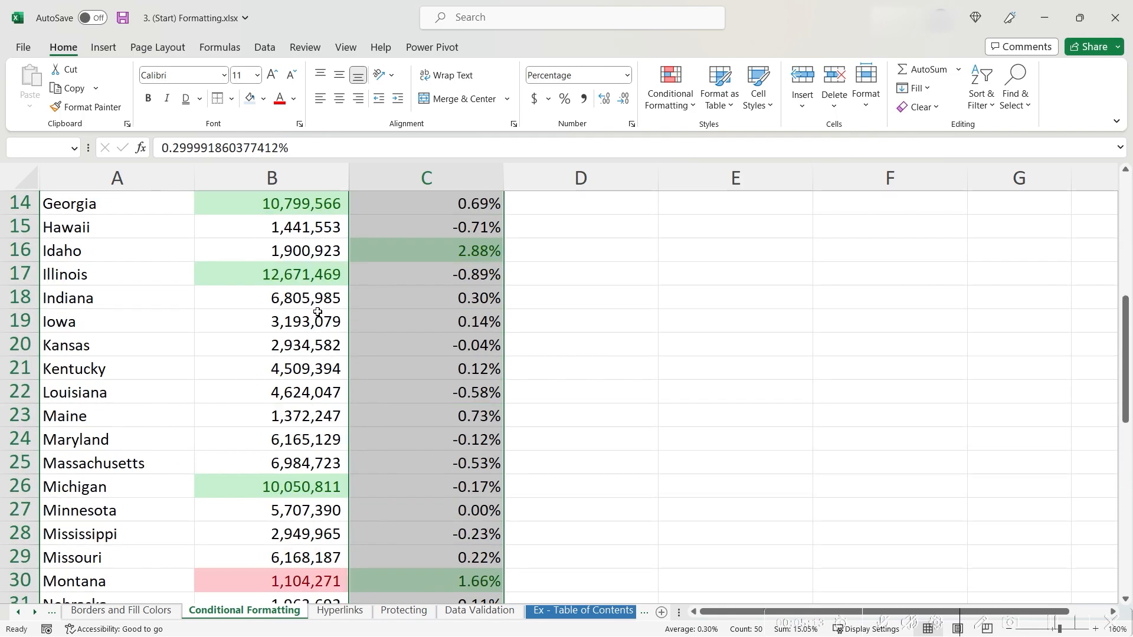
scroll(317, 311, up, 5)
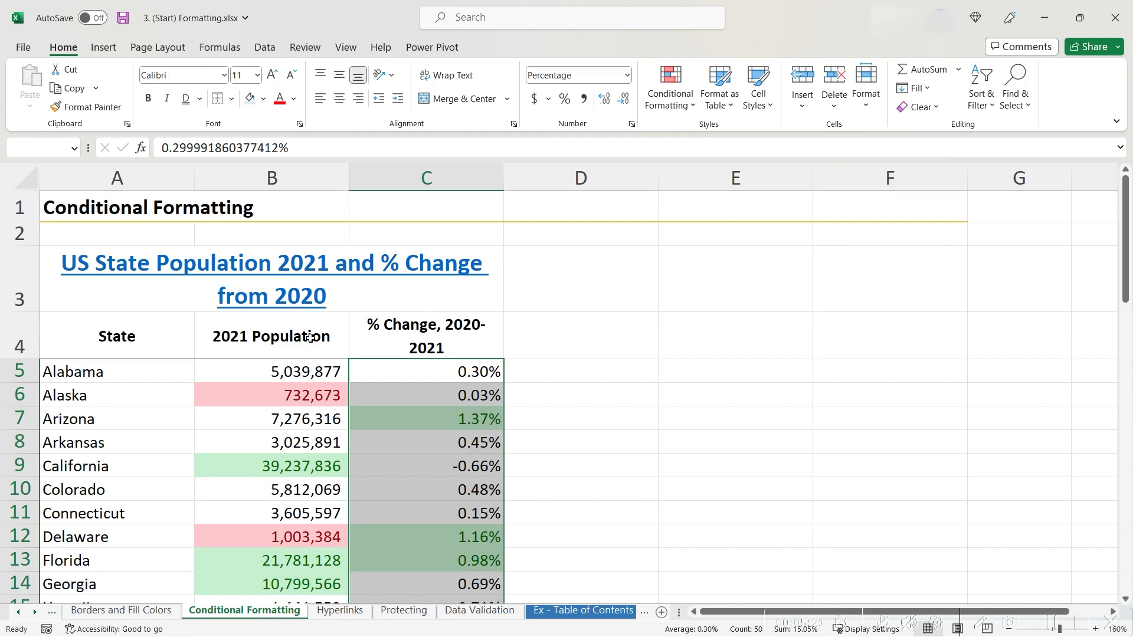
click(341, 398)
click(406, 396)
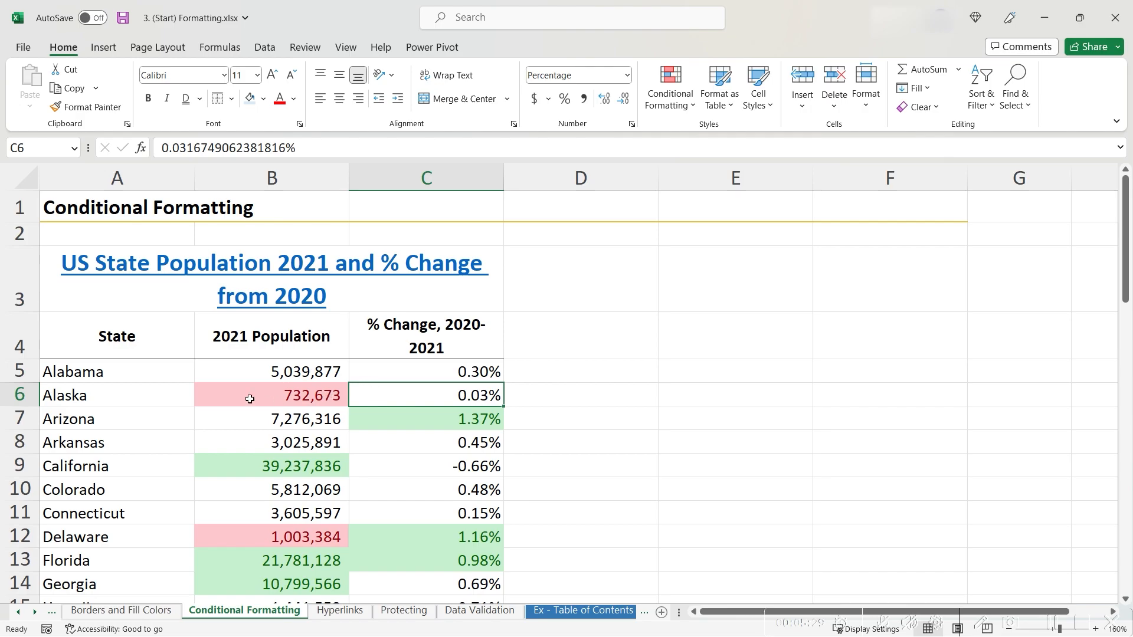
click(258, 336)
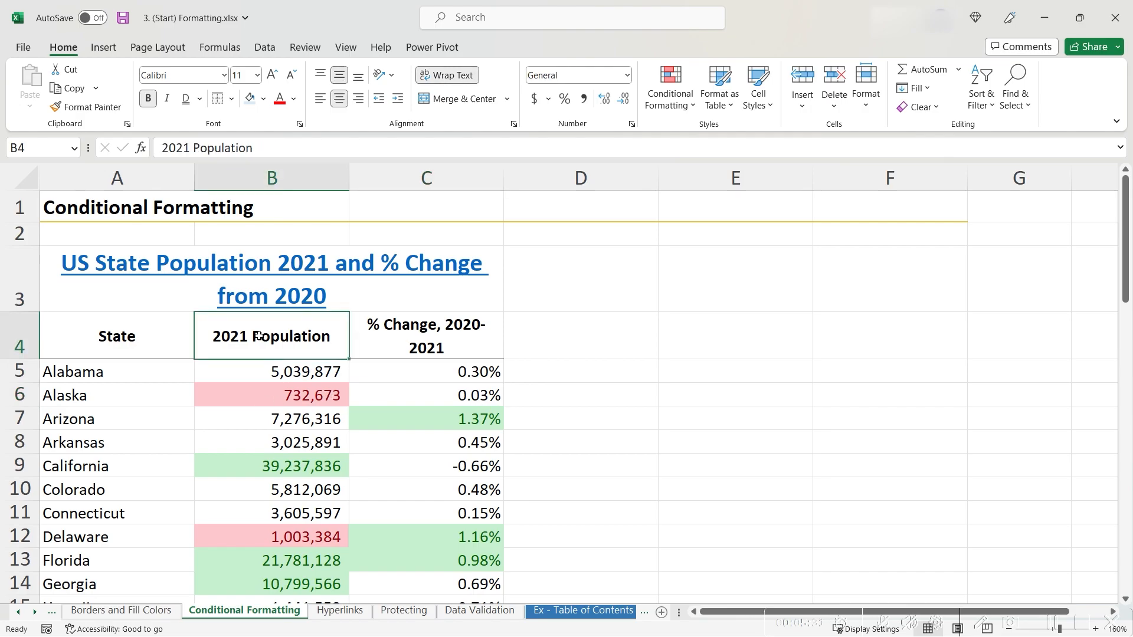
click(385, 332)
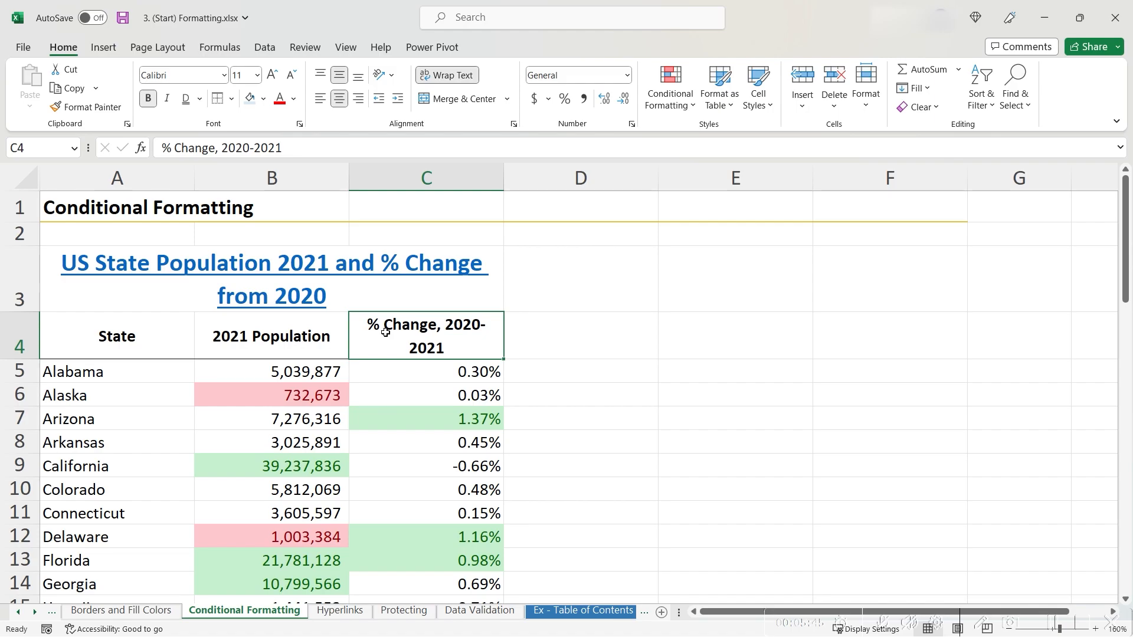
Step: Clear all conditional formatting rules from the entire sheet
click(678, 110)
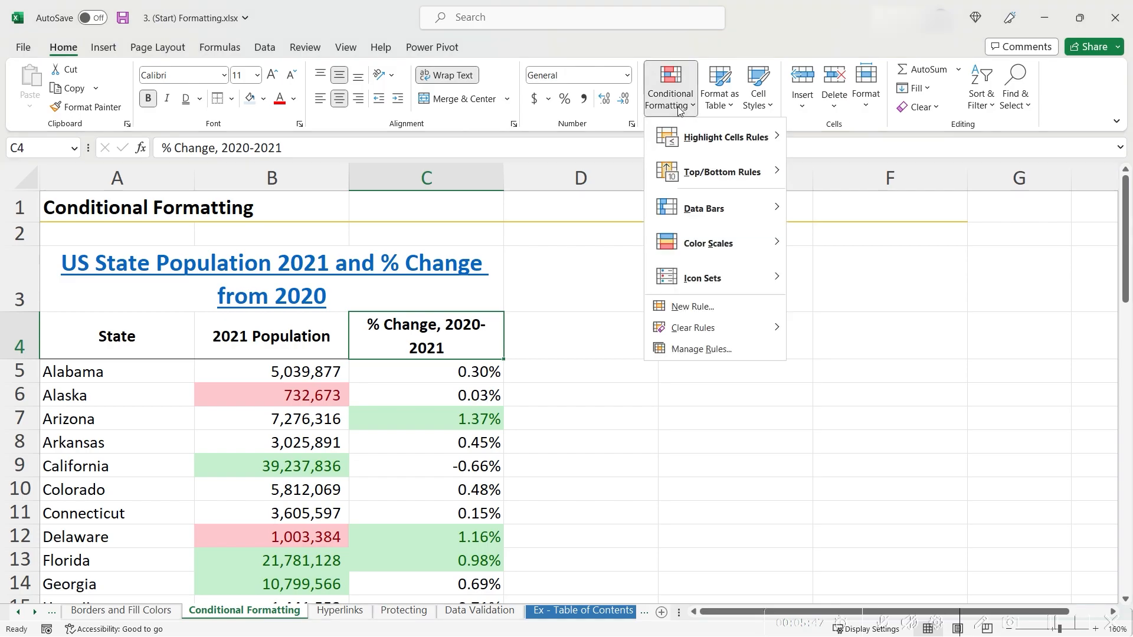
mouse_move(701, 328)
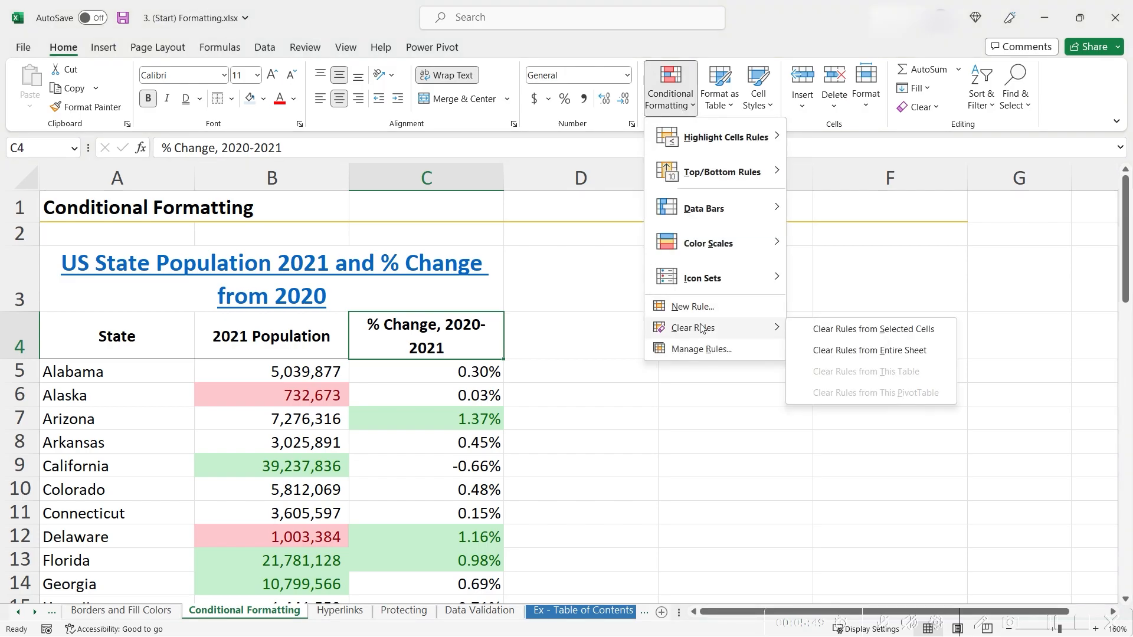
click(806, 350)
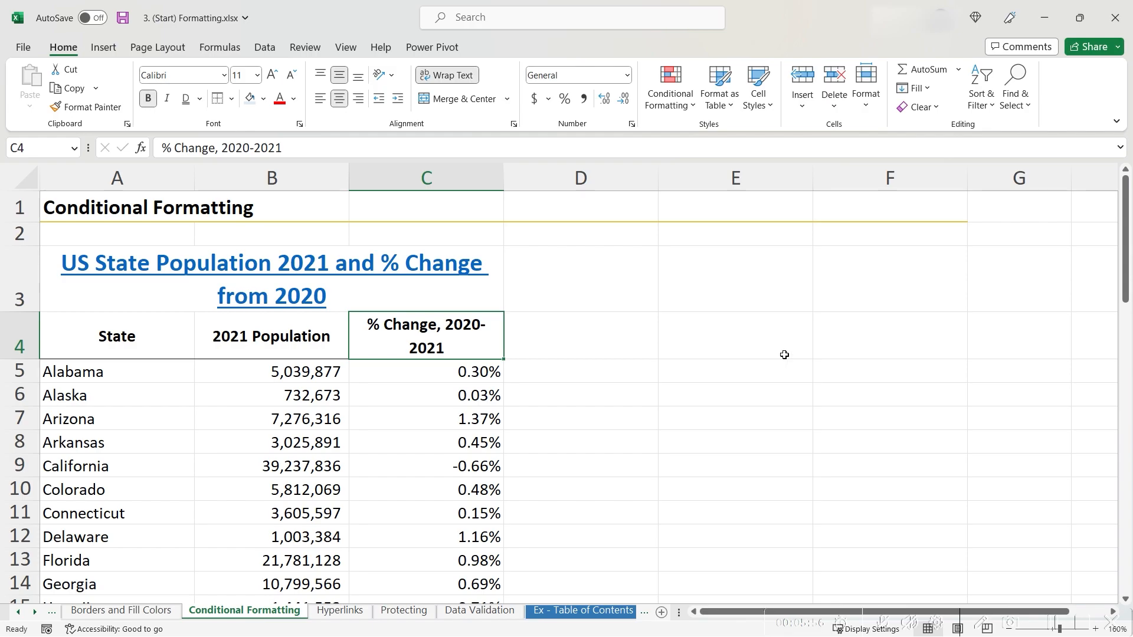
Step: Select populations B5:B54 and apply orange Gradient Fill data bars
click(287, 321)
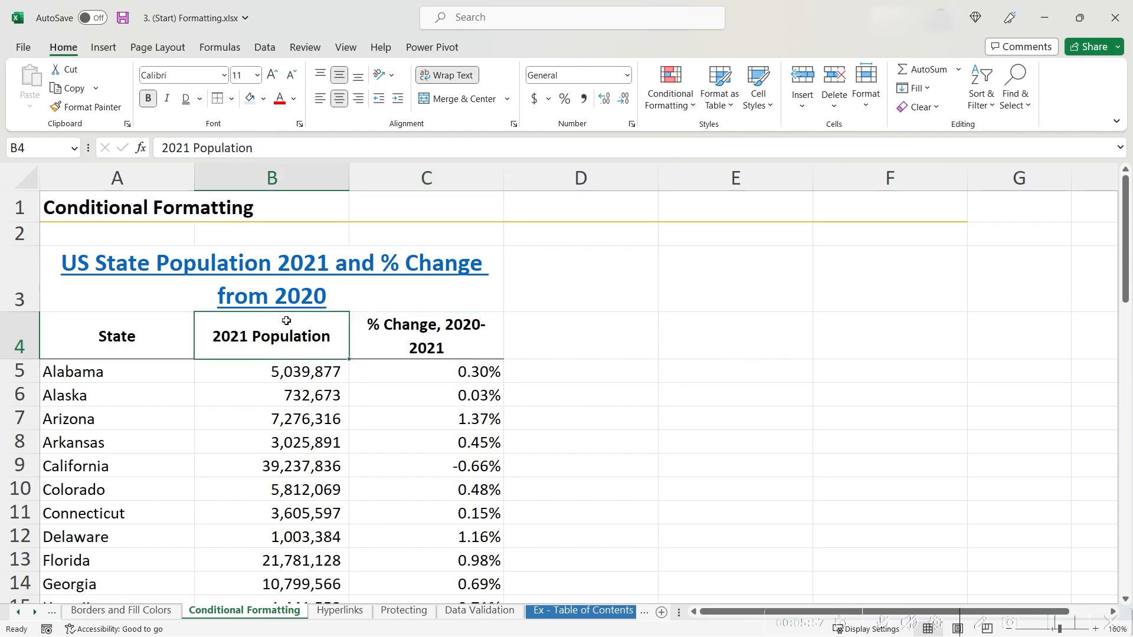
click(306, 370)
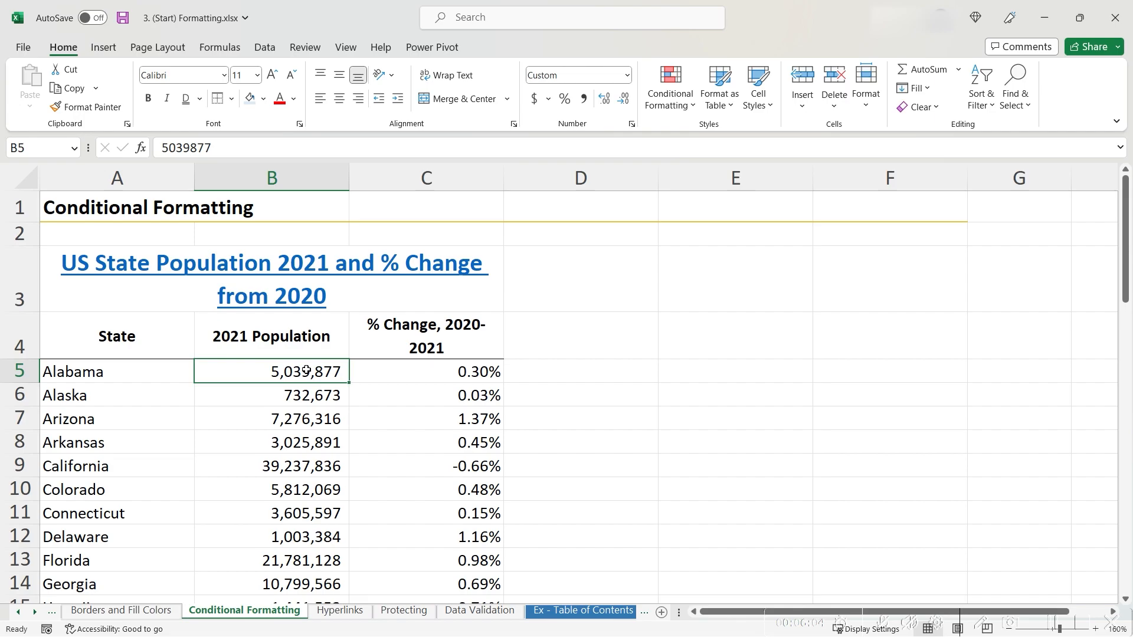
key(ctrl+shift+Down)
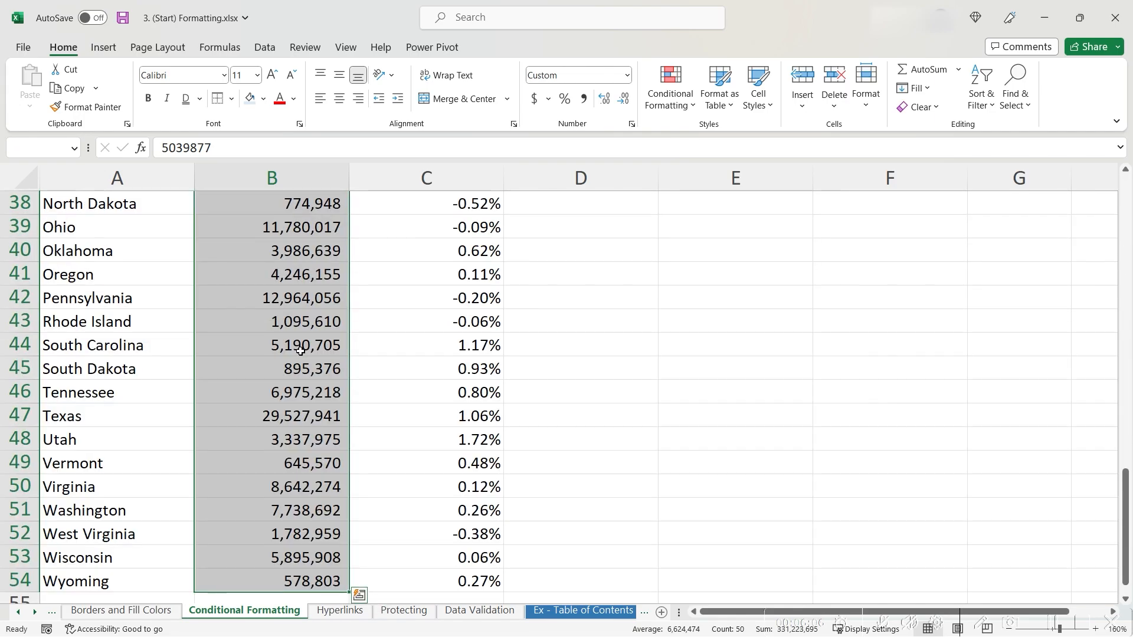
click(662, 100)
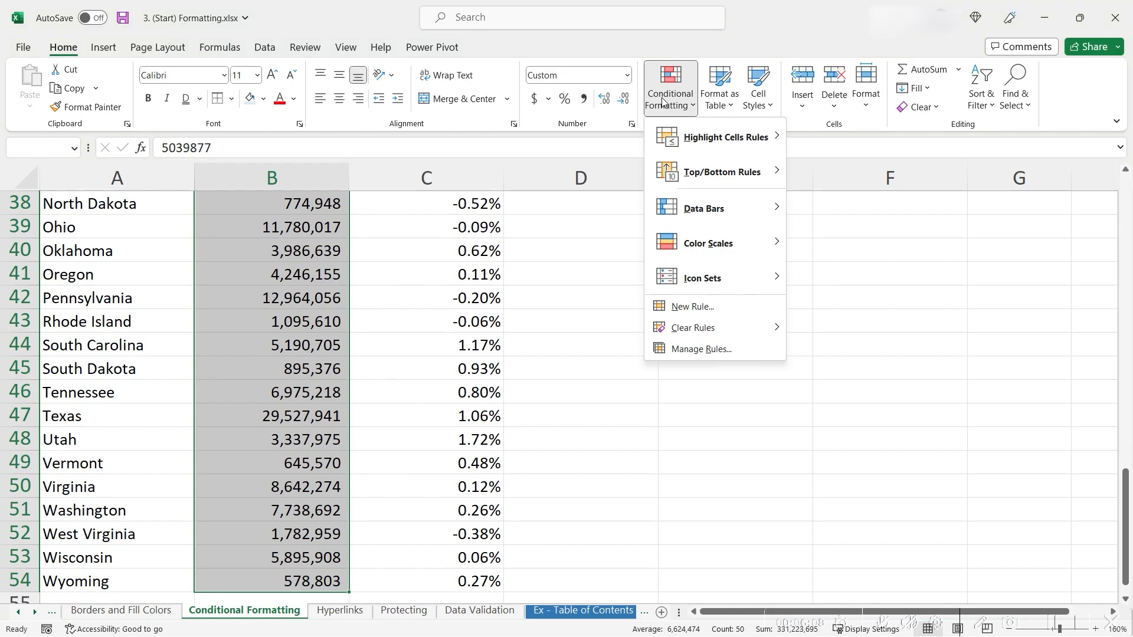
mouse_move(727, 219)
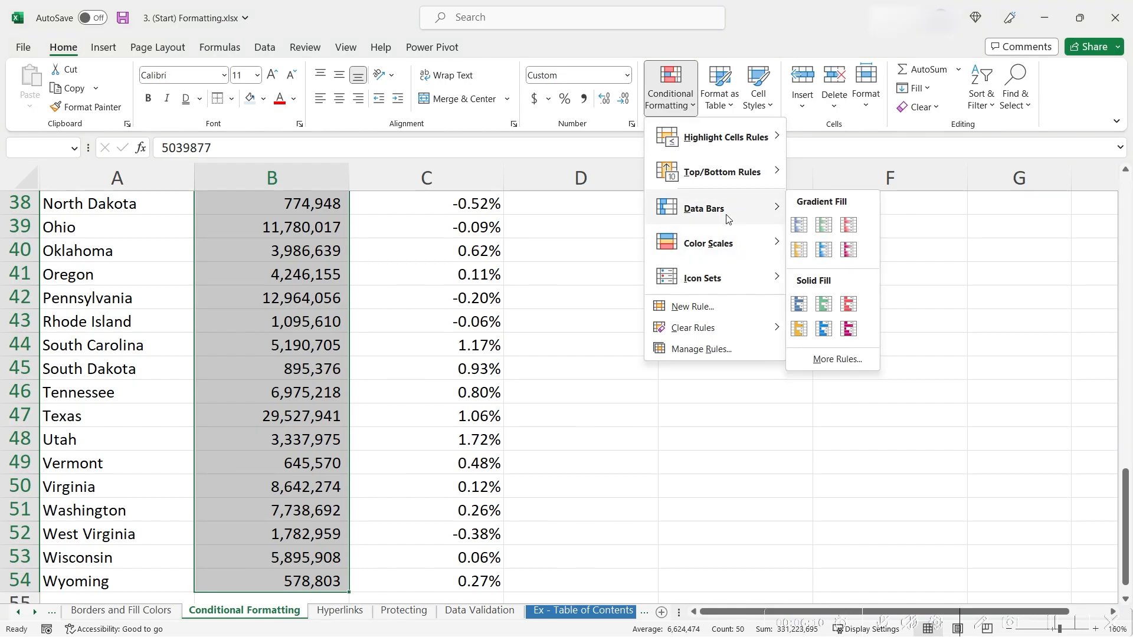
click(799, 251)
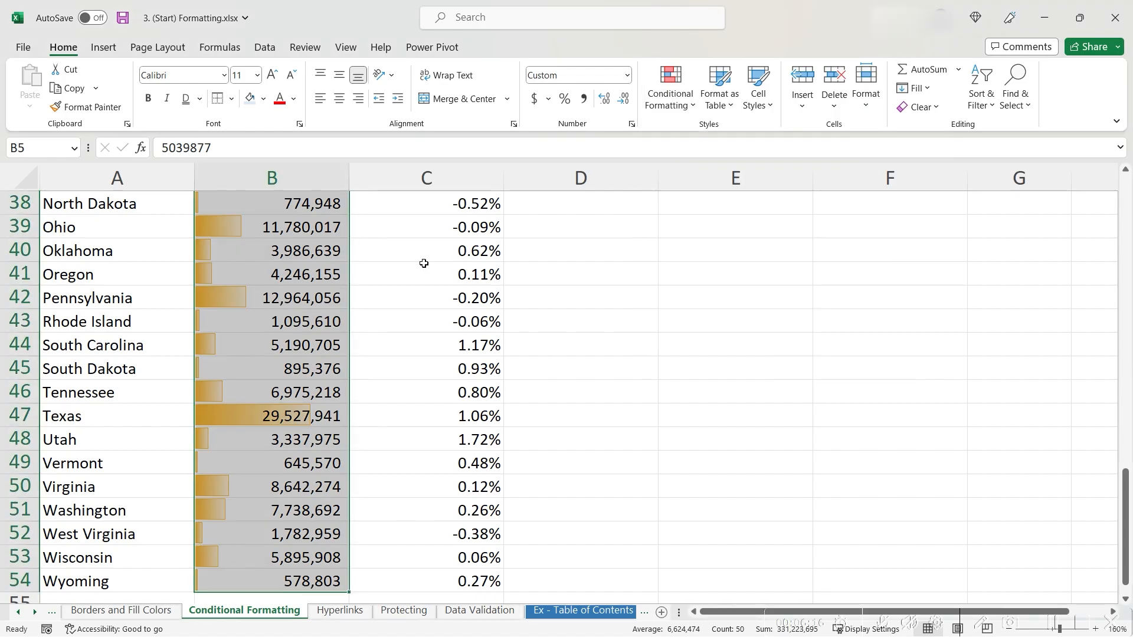
scroll(422, 268, up, 2)
scroll(421, 268, up, 7)
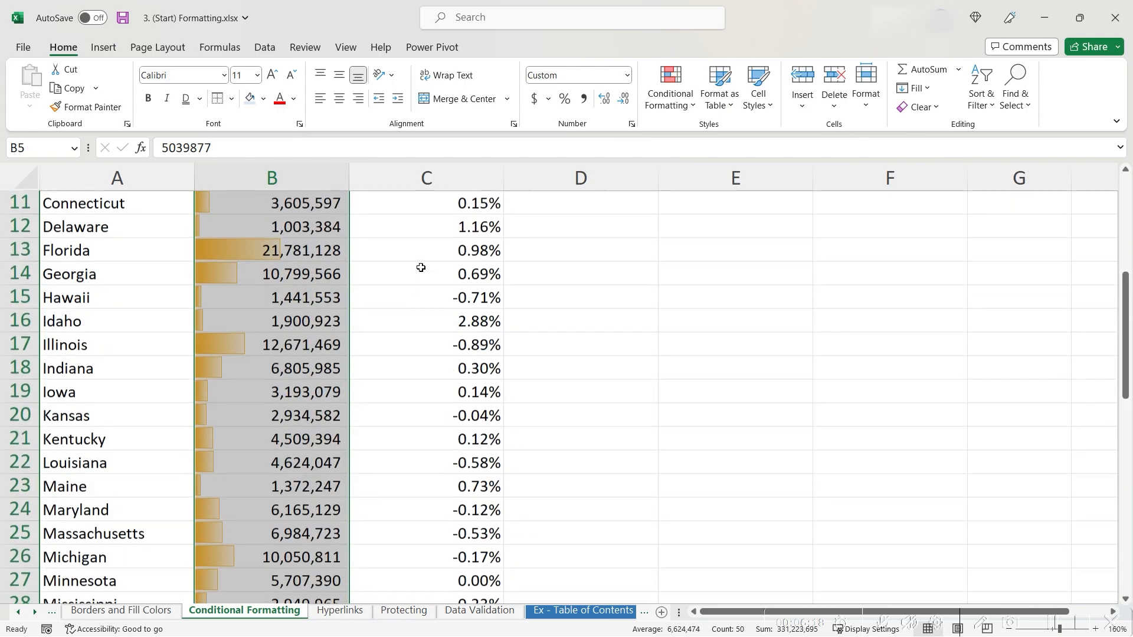
scroll(539, 362, up, 2)
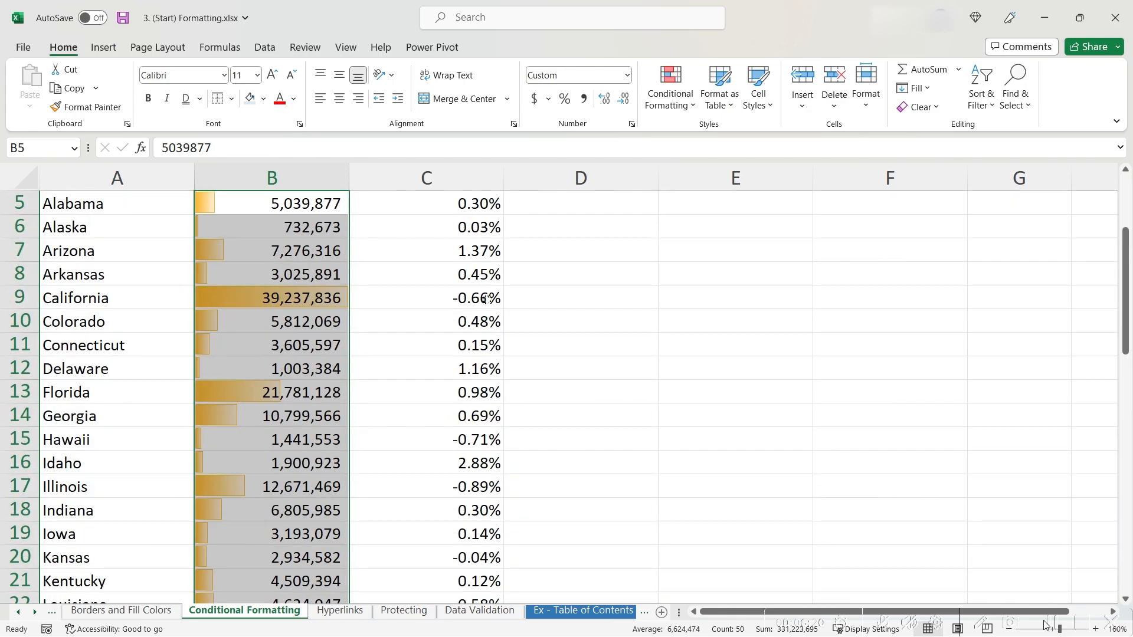
ctrl+scroll(476, 291, down, 1)
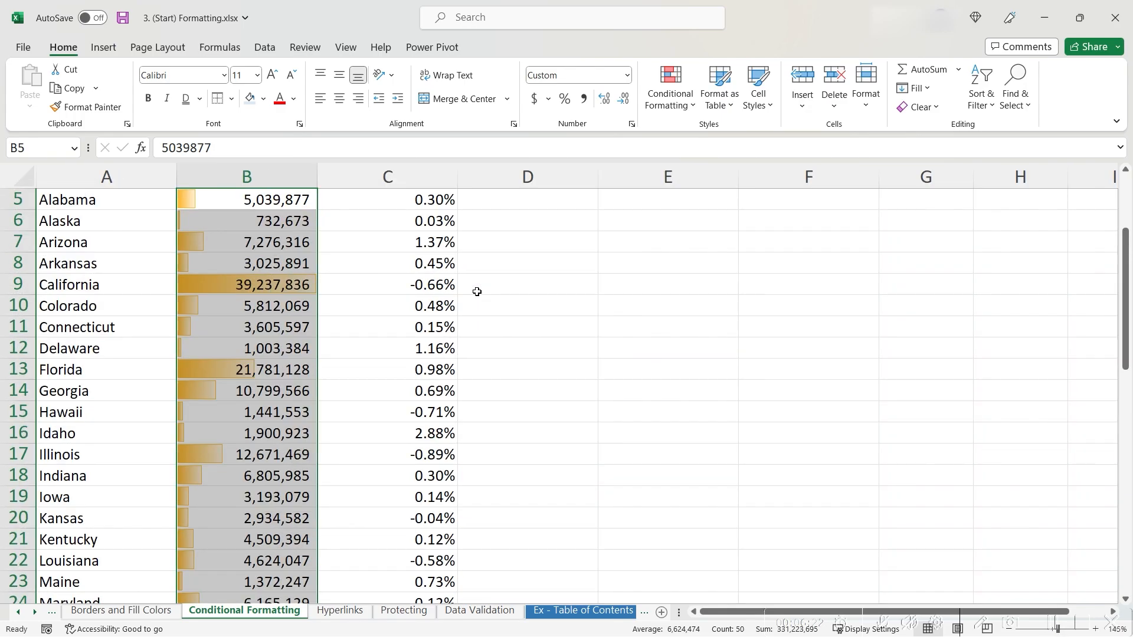
scroll(399, 280, up, 1)
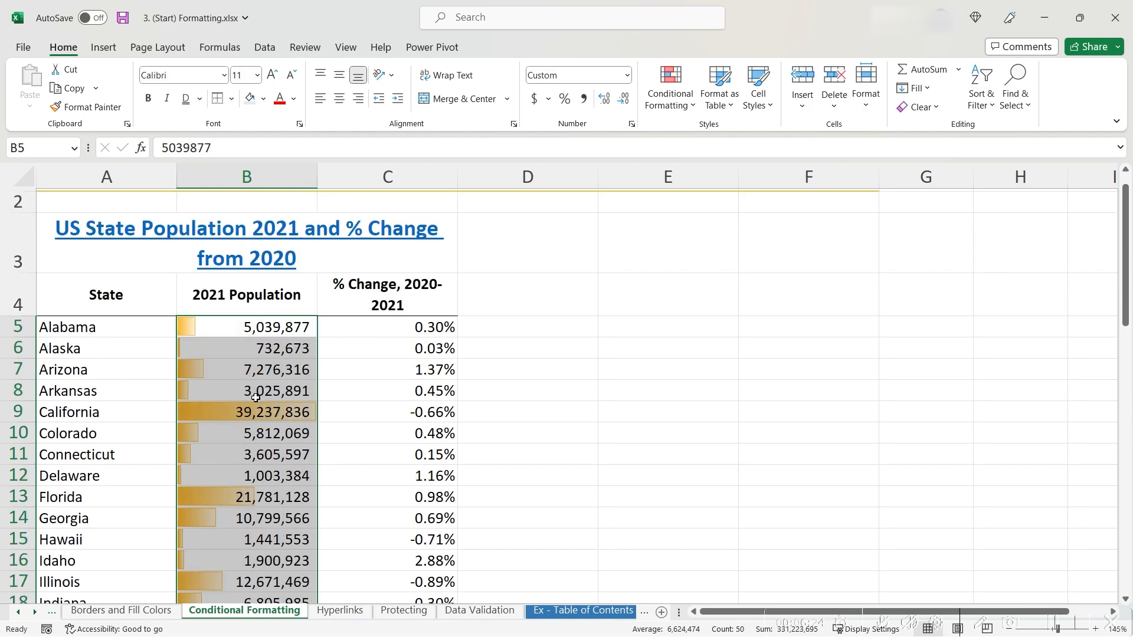
click(244, 413)
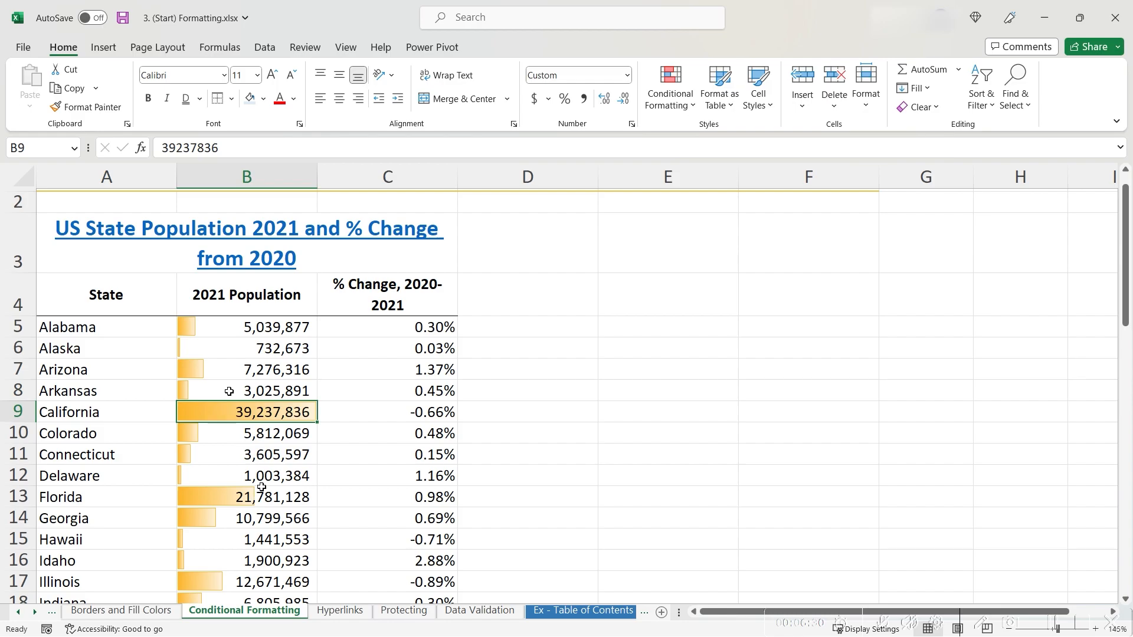
scroll(230, 449, down, 1)
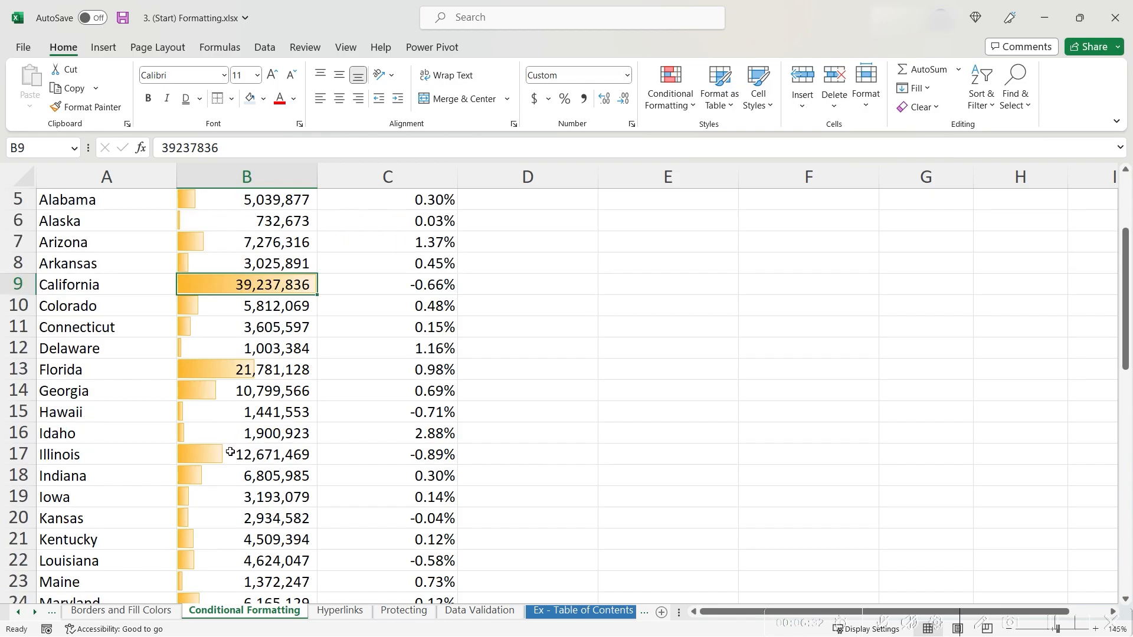
scroll(230, 452, down, 10)
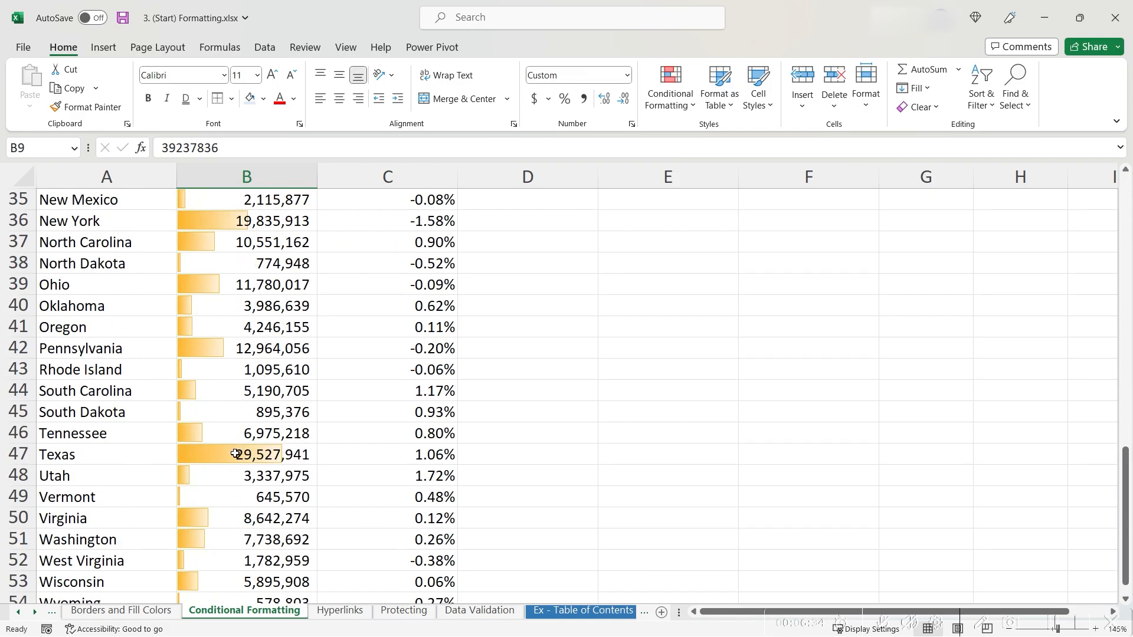
scroll(236, 452, down, 4)
scroll(224, 434, up, 2)
click(263, 476)
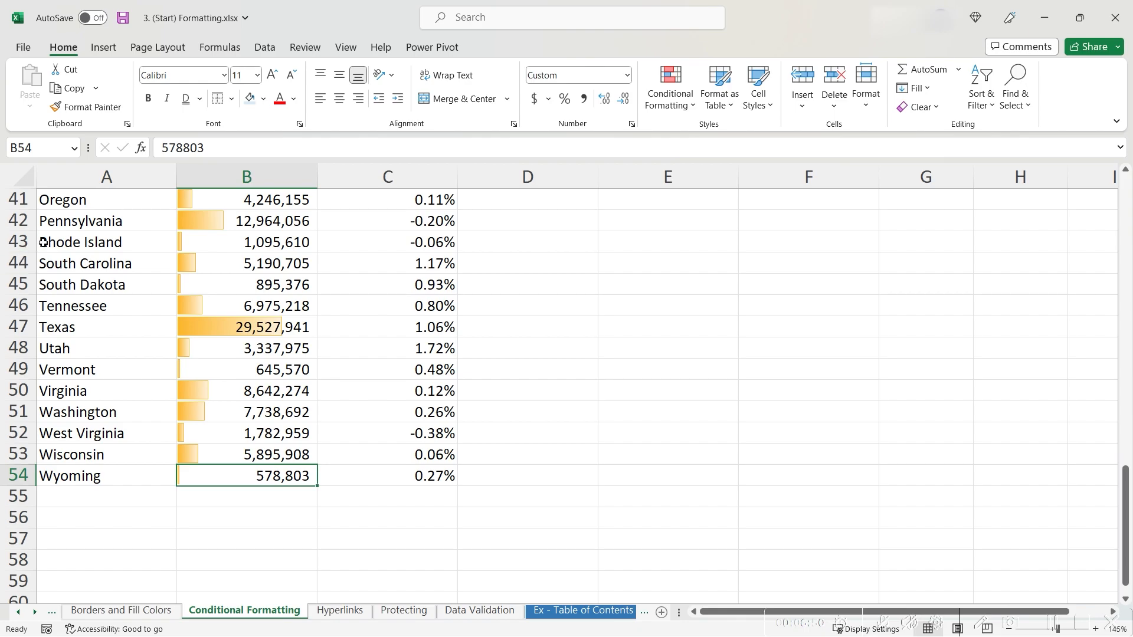
scroll(238, 311, up, 1)
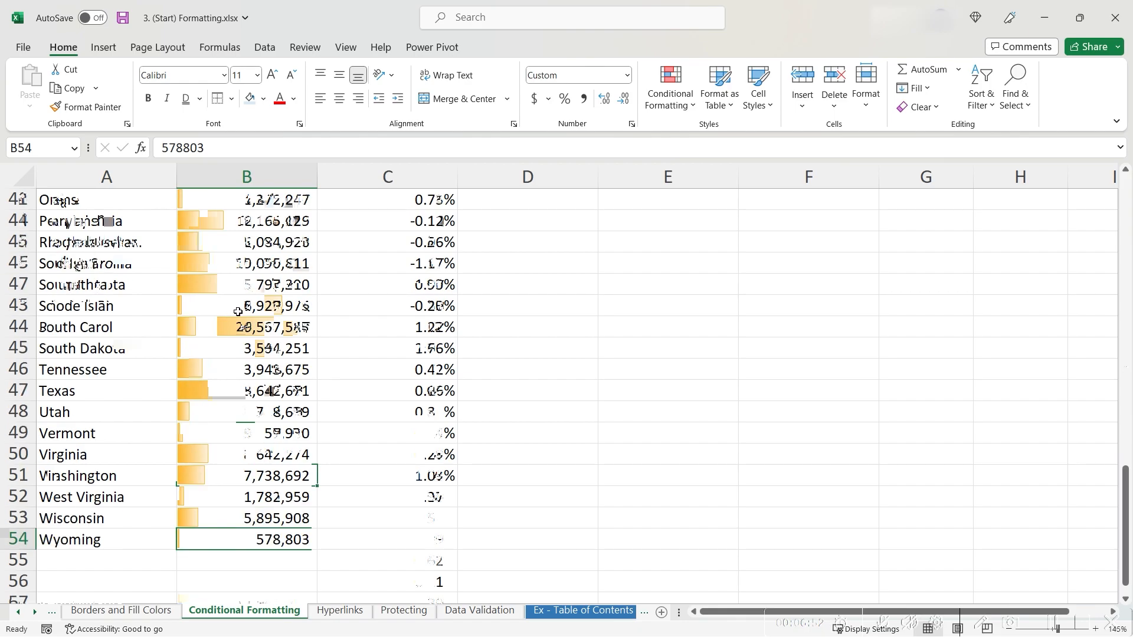
scroll(237, 311, up, 14)
click(420, 353)
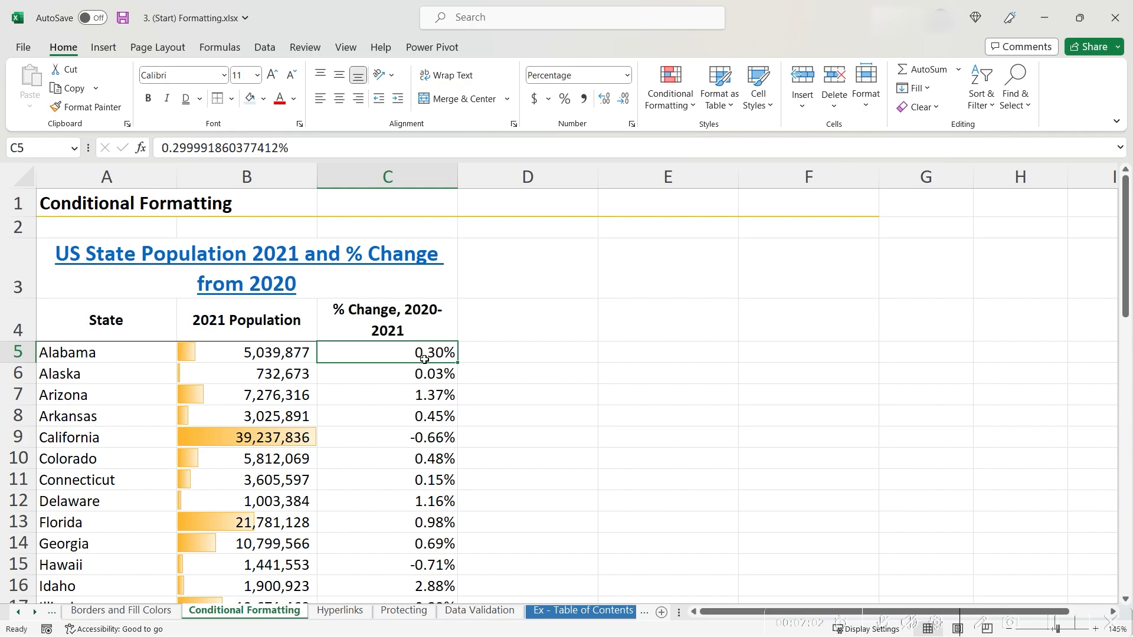
Step: Extend the selection to C54 and apply the 3 Arrows (Colored) icon set
key(ctrl+shift+Down)
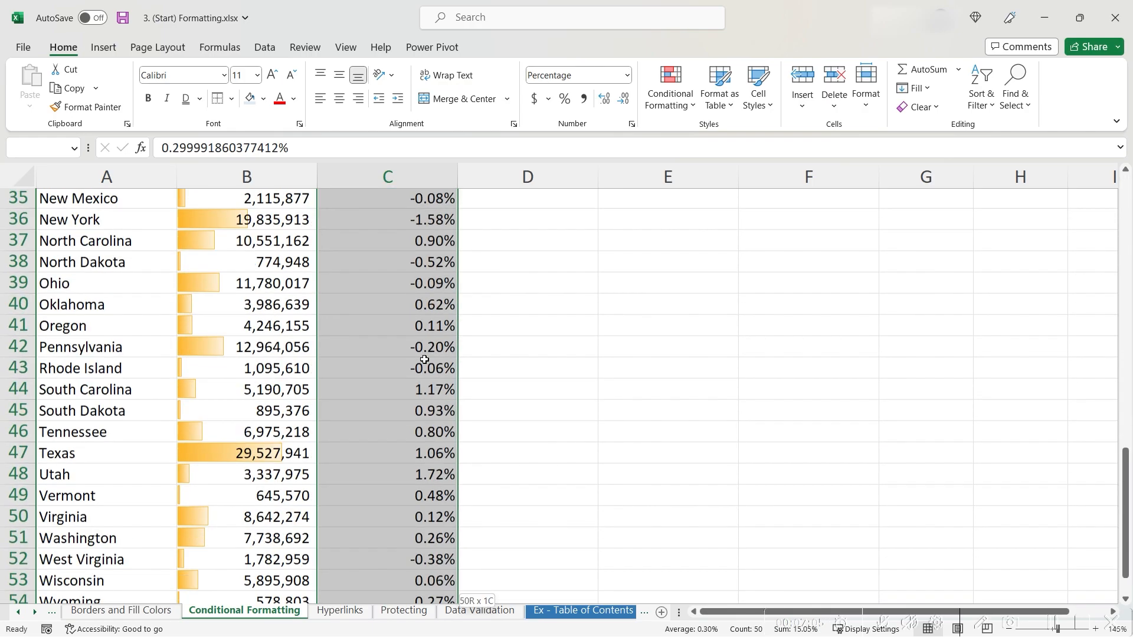
click(673, 103)
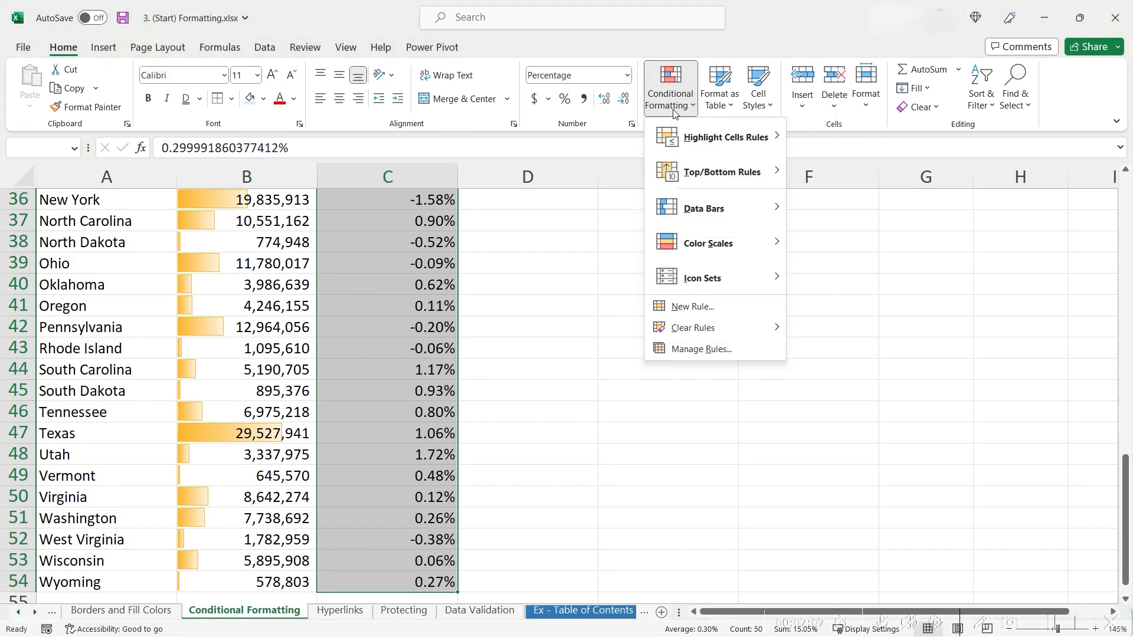
mouse_move(725, 287)
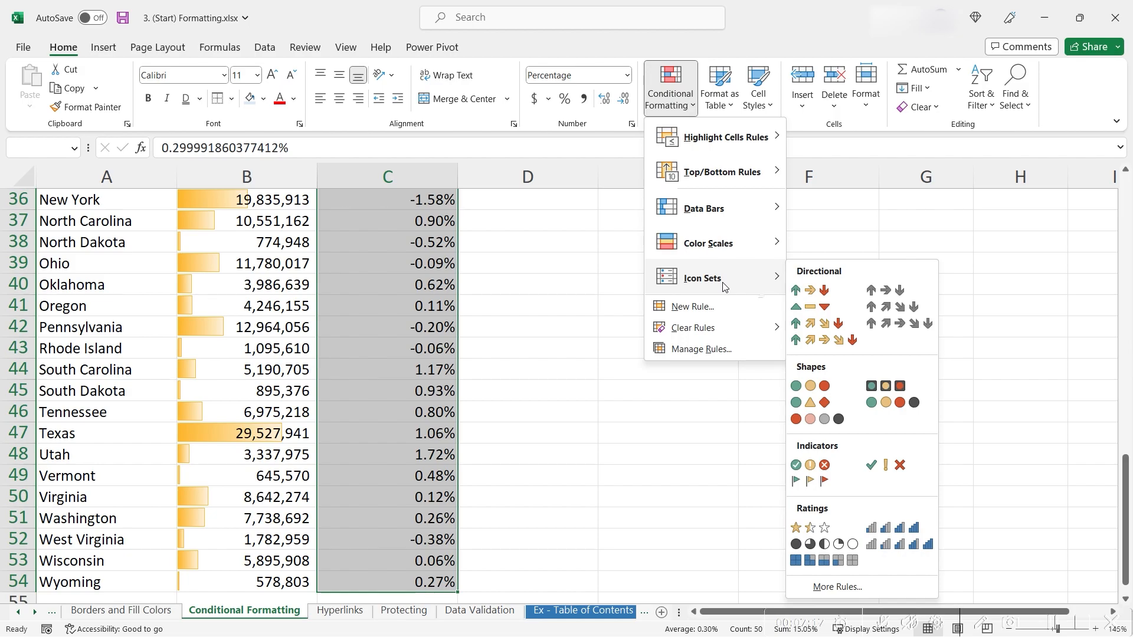
click(795, 291)
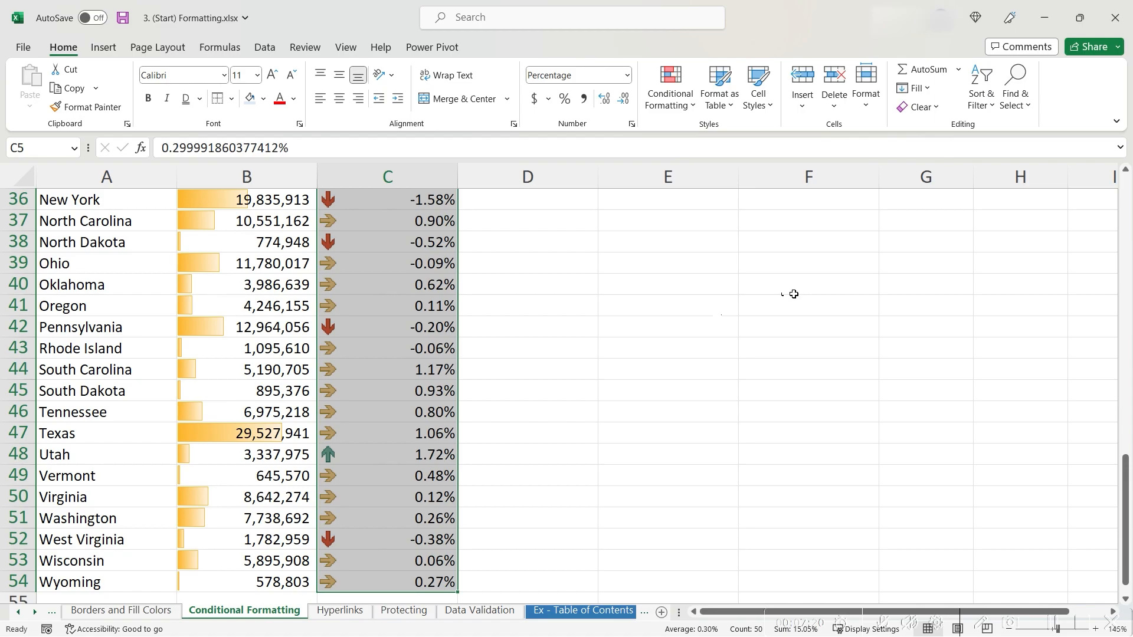
scroll(456, 372, up, 8)
scroll(456, 372, up, 3)
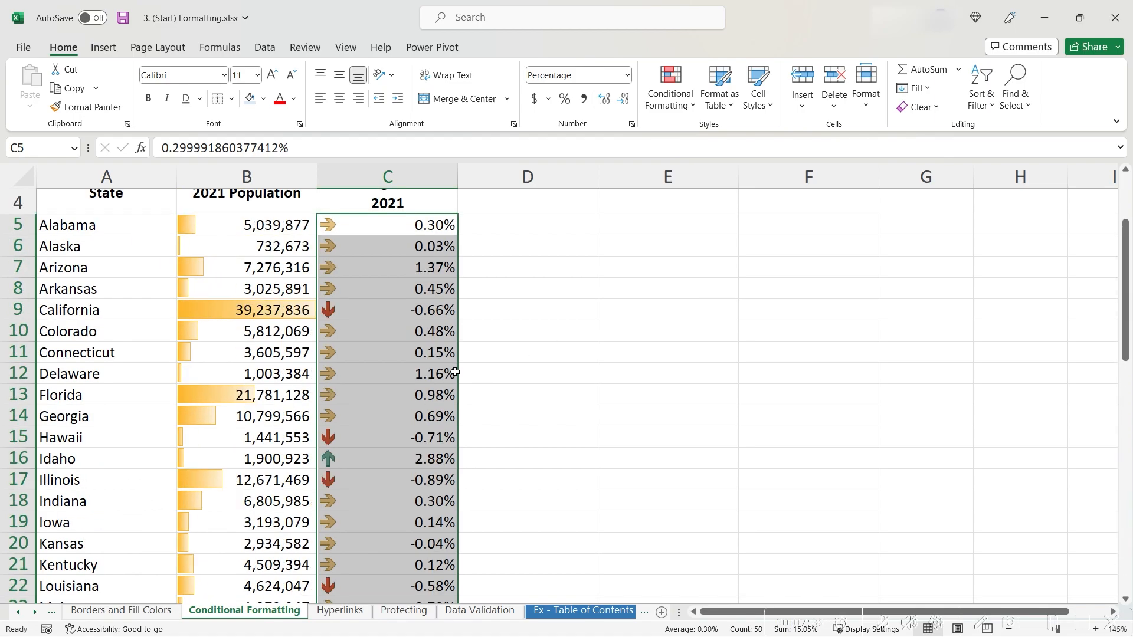
scroll(455, 373, up, 2)
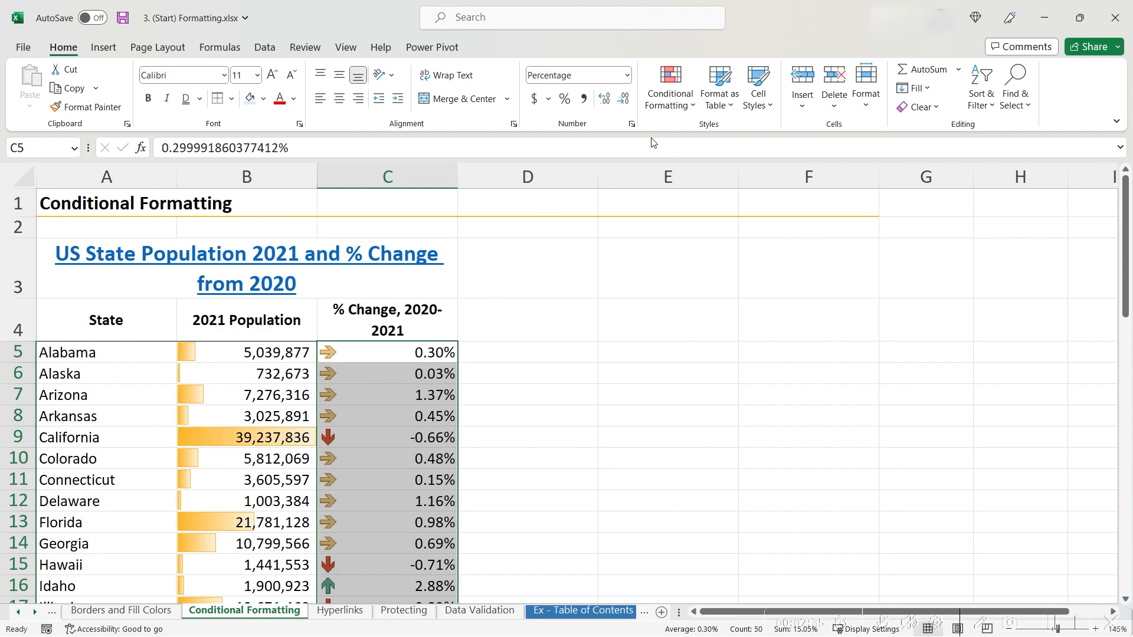
Step: In Manage Rules, switch both Icon Set arrow threshold types to Number
click(669, 100)
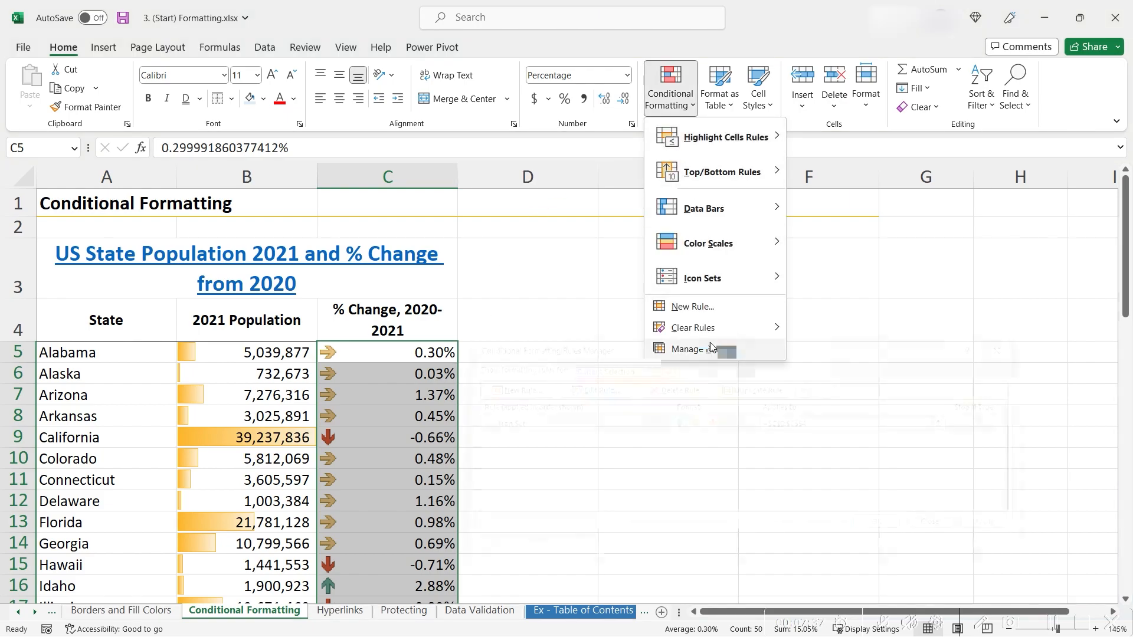
click(711, 349)
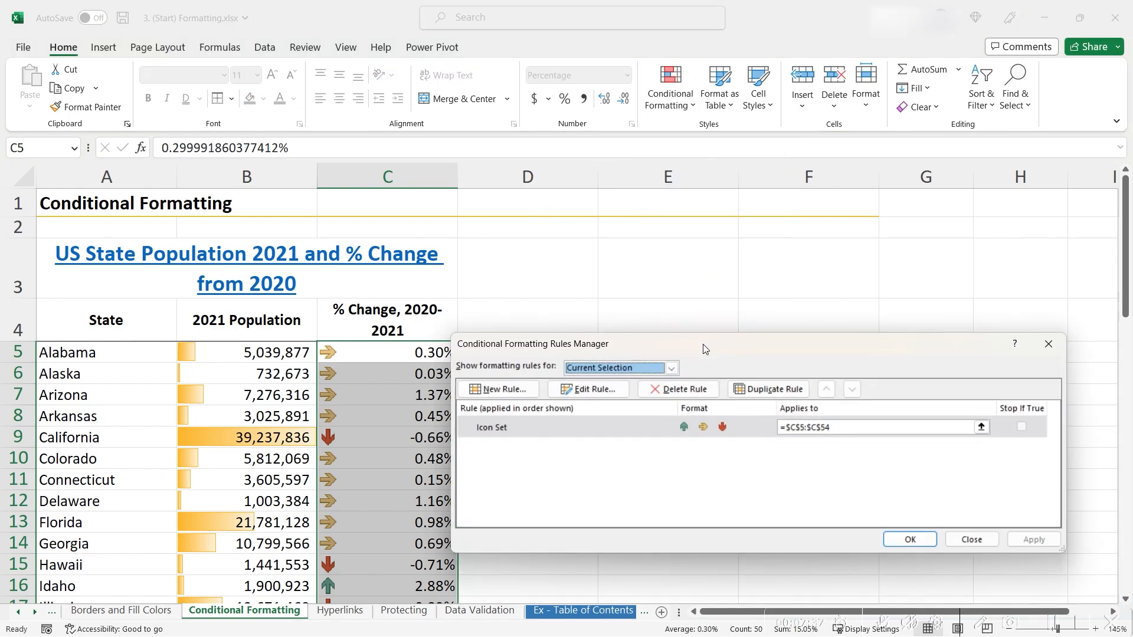
double_click(552, 435)
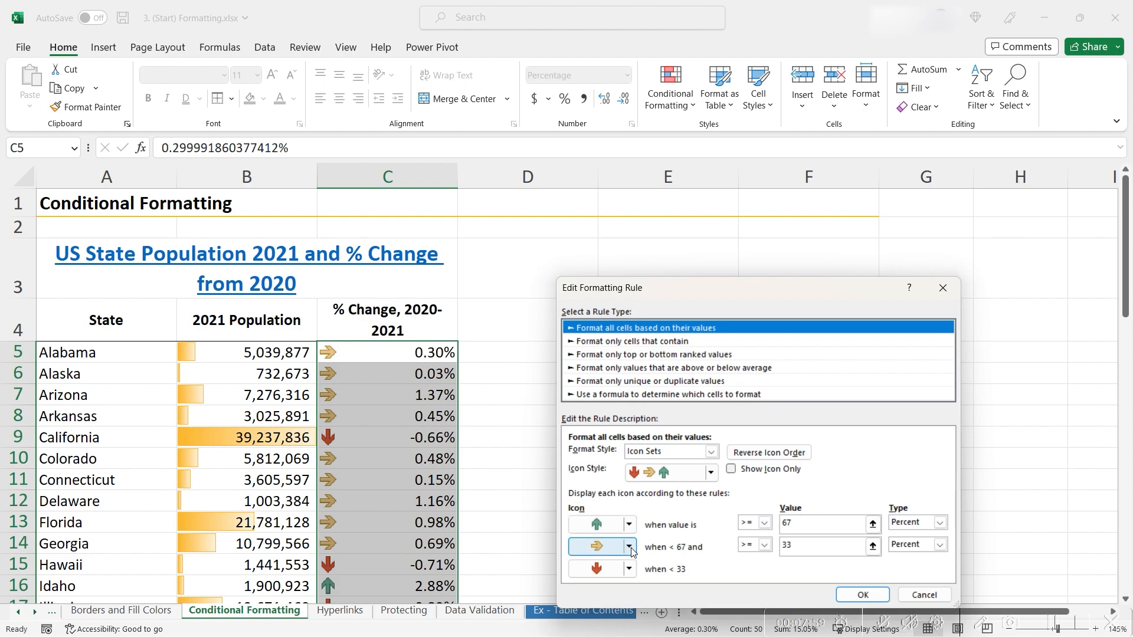
click(911, 525)
click(908, 534)
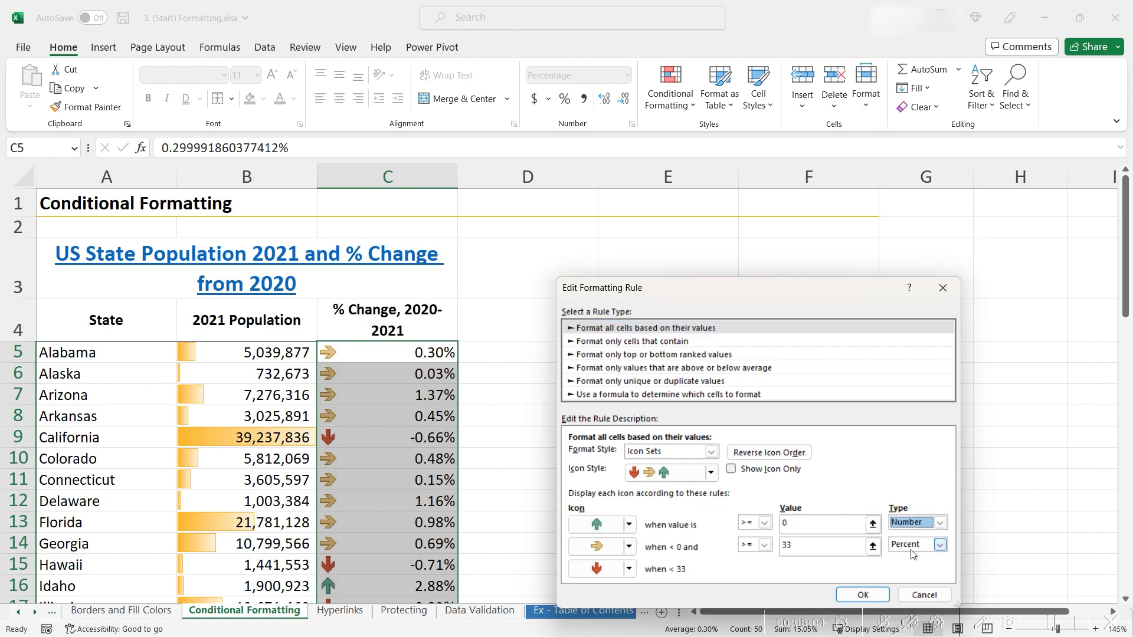
click(914, 546)
click(914, 557)
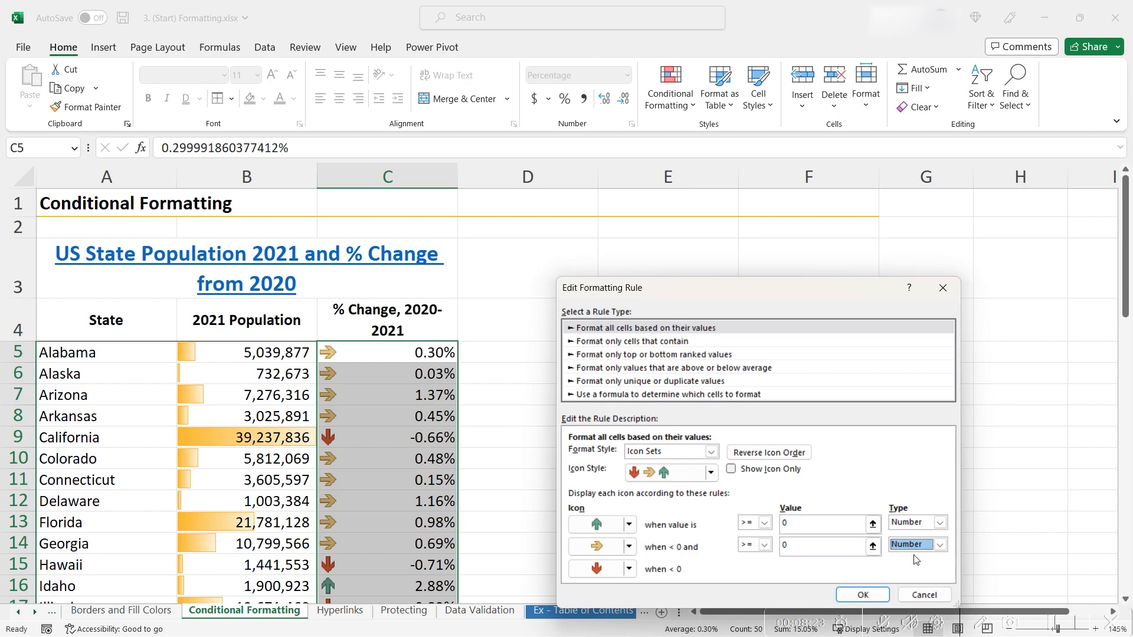
Step: Set the up-arrow threshold to 0.01 and flat-arrow threshold to 0, then apply the rule
click(825, 525)
key(BackSpace)
text(.01)
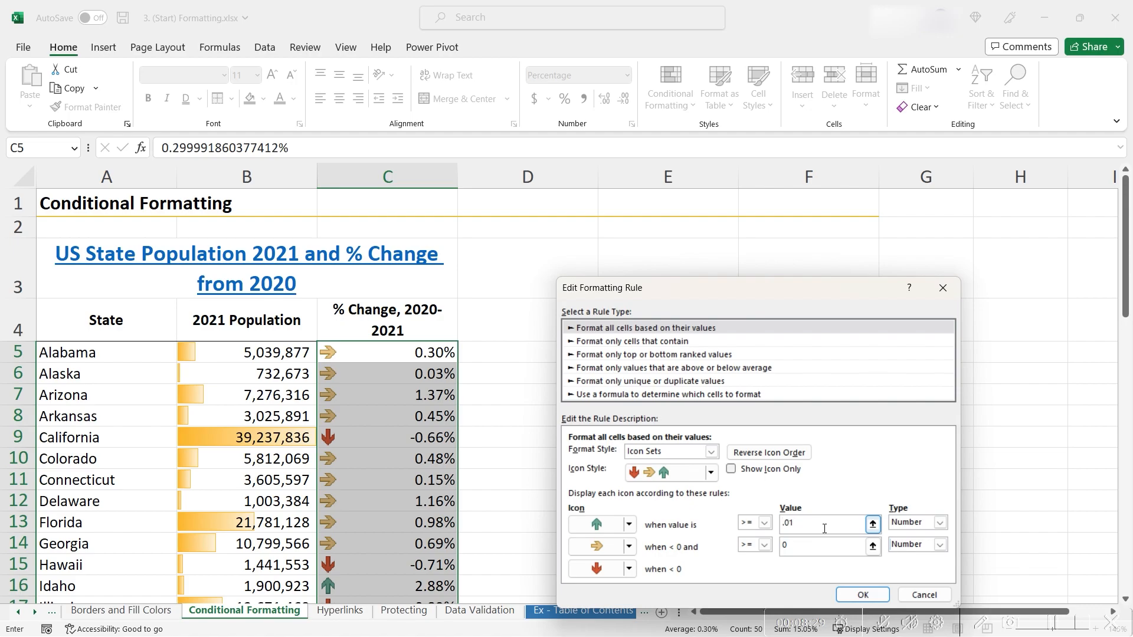
click(817, 543)
click(860, 595)
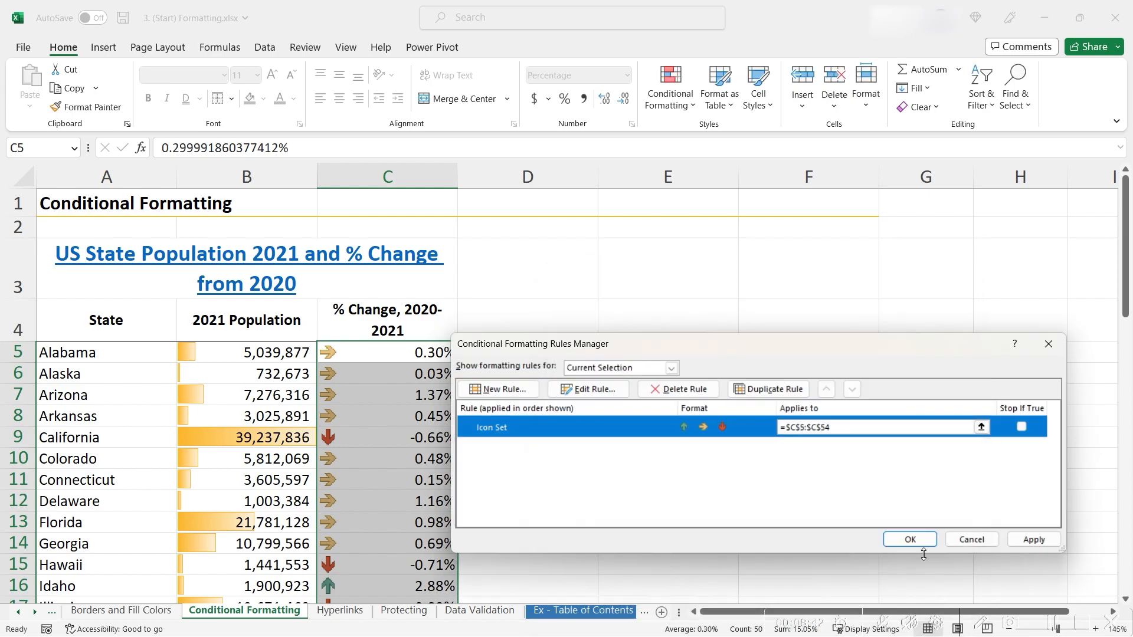
click(1021, 542)
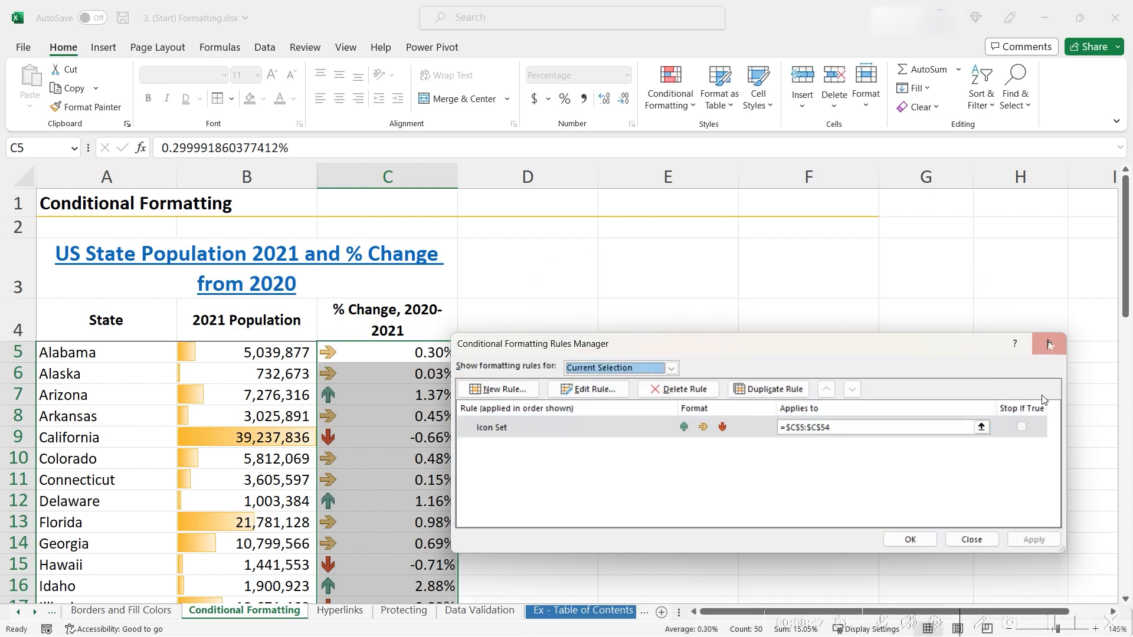
click(1048, 344)
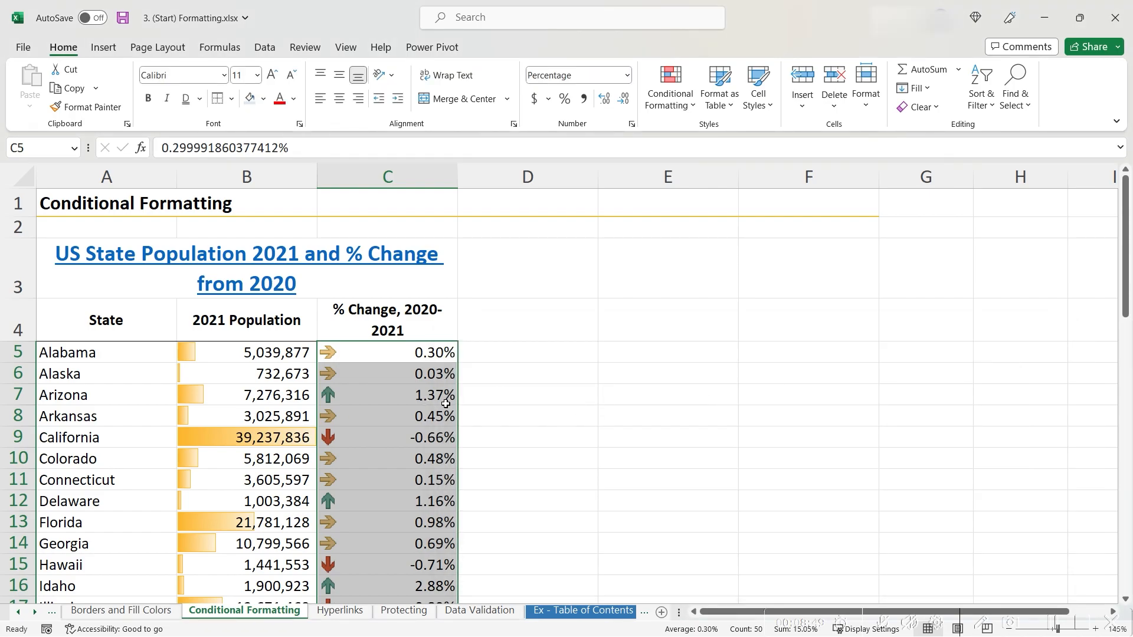
click(335, 397)
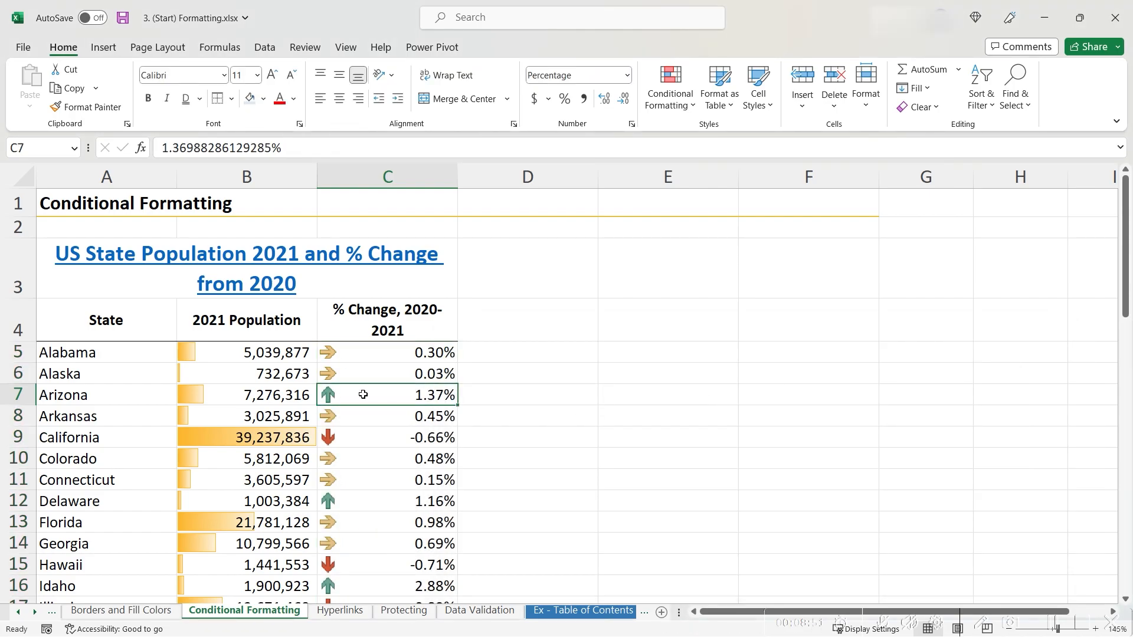
click(371, 501)
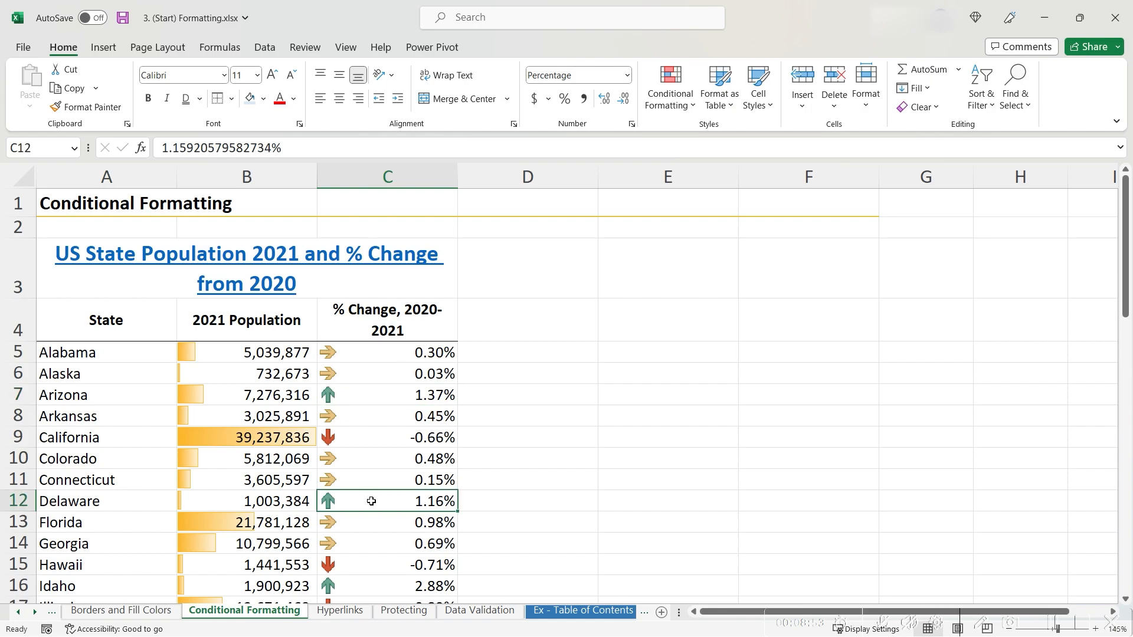
click(379, 486)
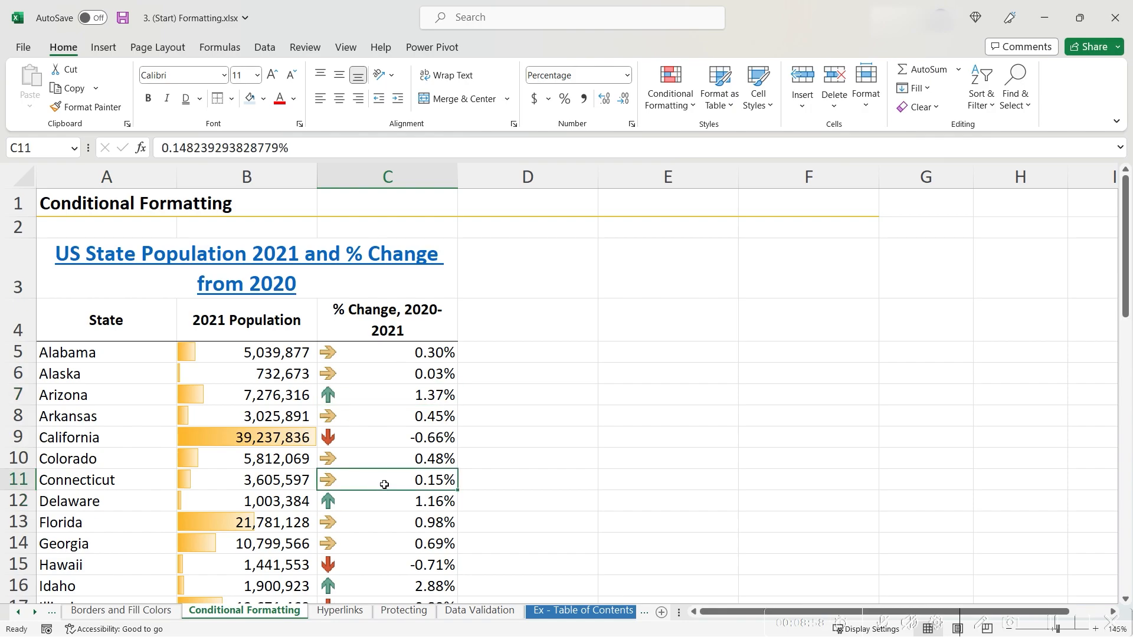
click(403, 565)
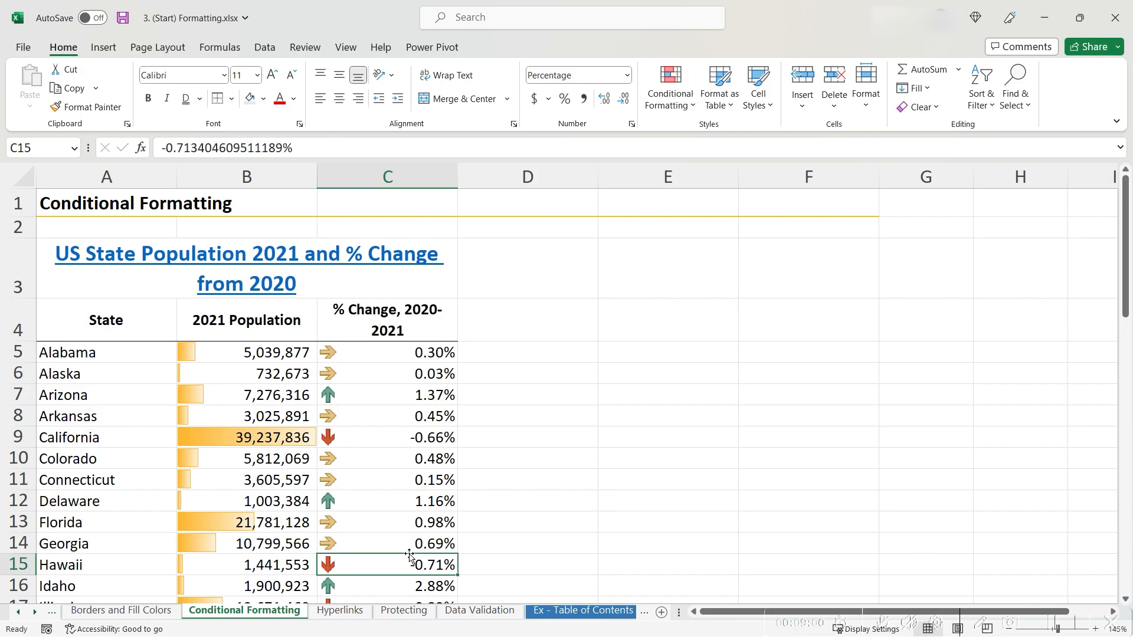